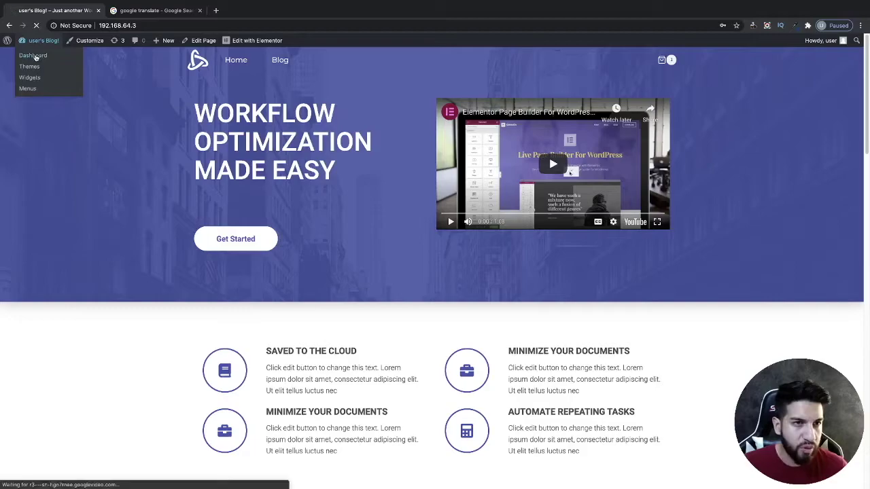
- Leave the site homepage for the WordPress admin Dashboard using the admin bar
left_click(34, 56)
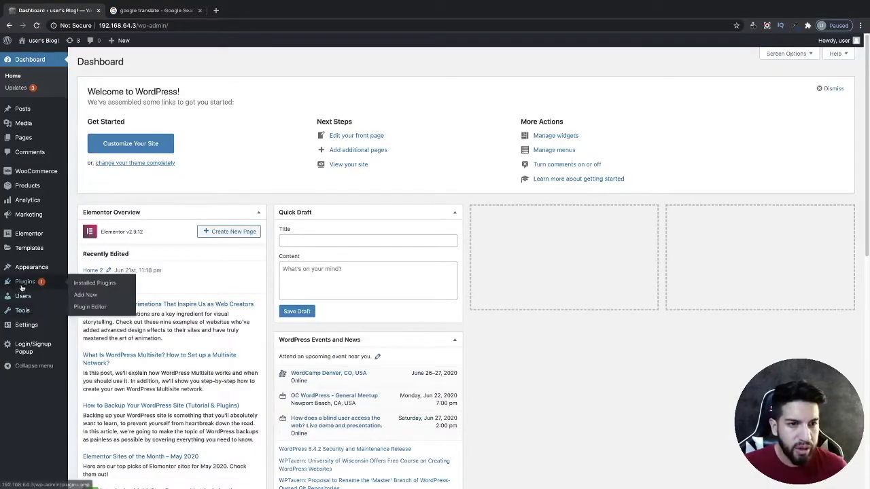
- Search the plugin directory for 'loco' under Plugins > Add New
left_click(21, 288)
left_click(123, 62)
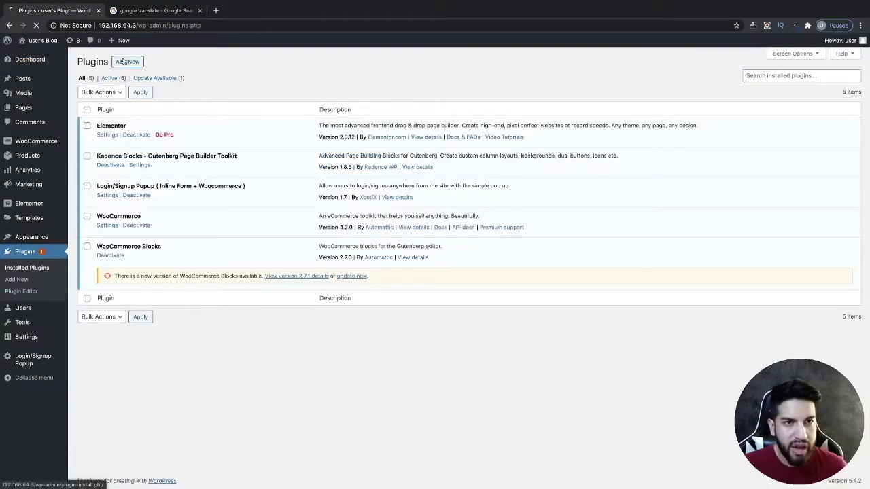
left_click(809, 86)
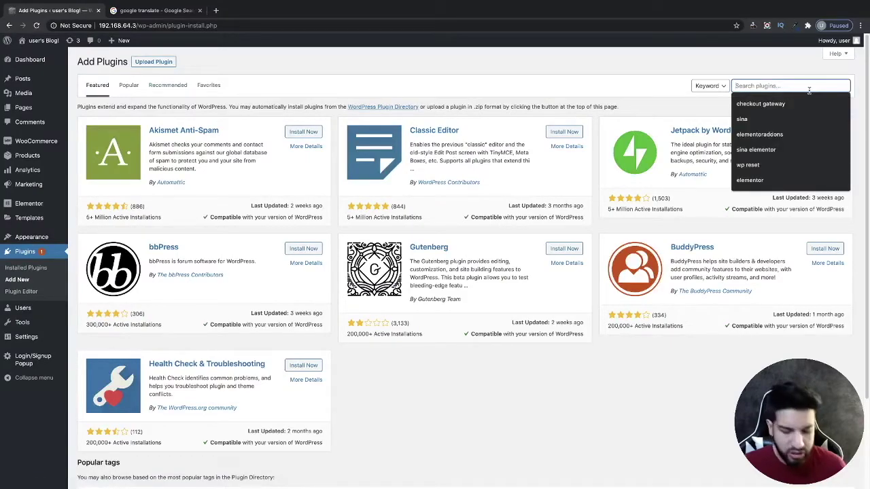
type("lo")
left_click(807, 104)
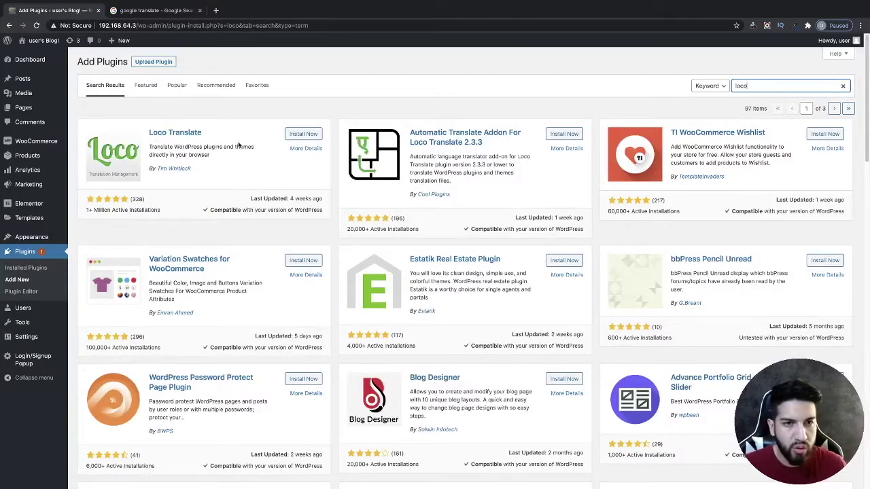
- Install and activate Loco Translate, then move to the incognito site window
left_click(303, 136)
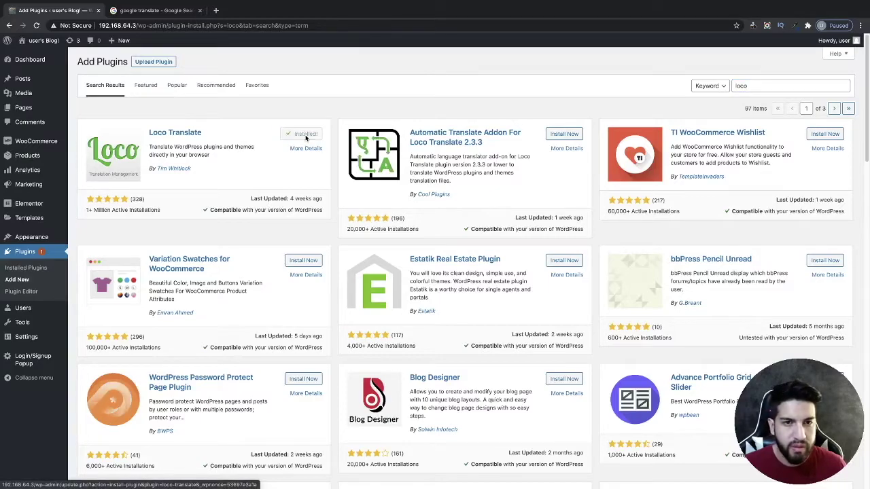
left_click(306, 136)
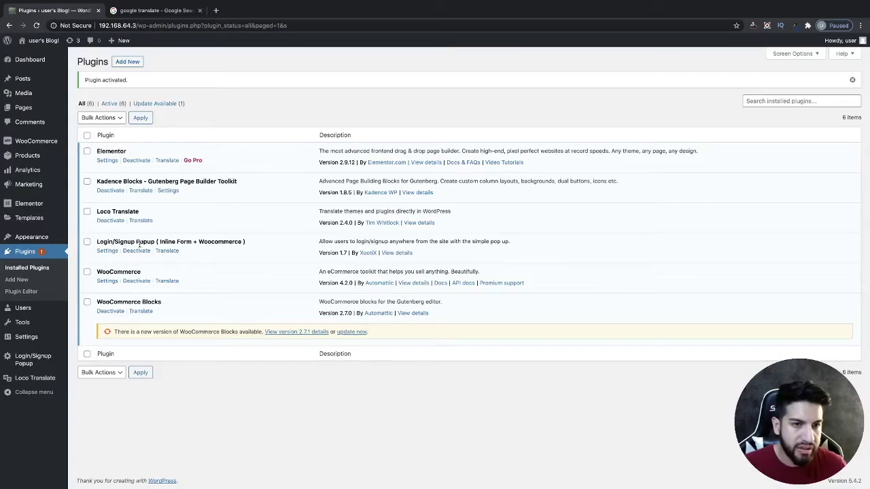
key("ctrl+Right")
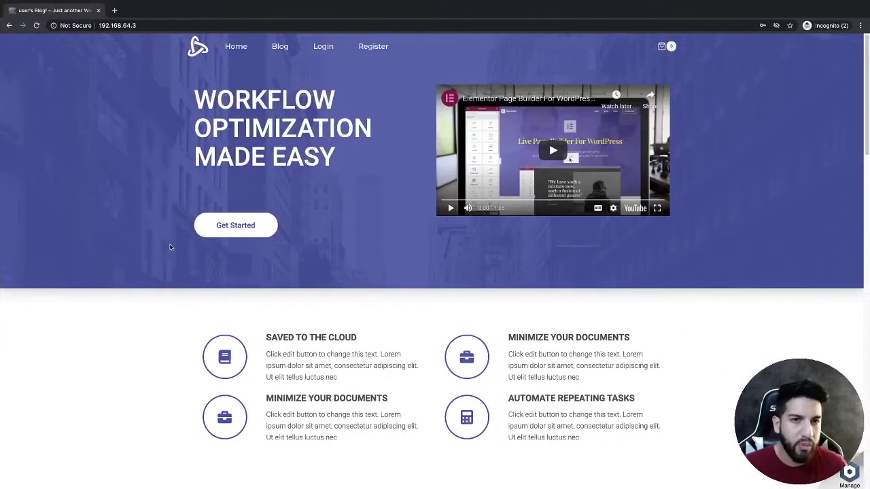
- Preview the site's Login/Sign up popup, close it, and return to the admin Plugins page
left_click(323, 49)
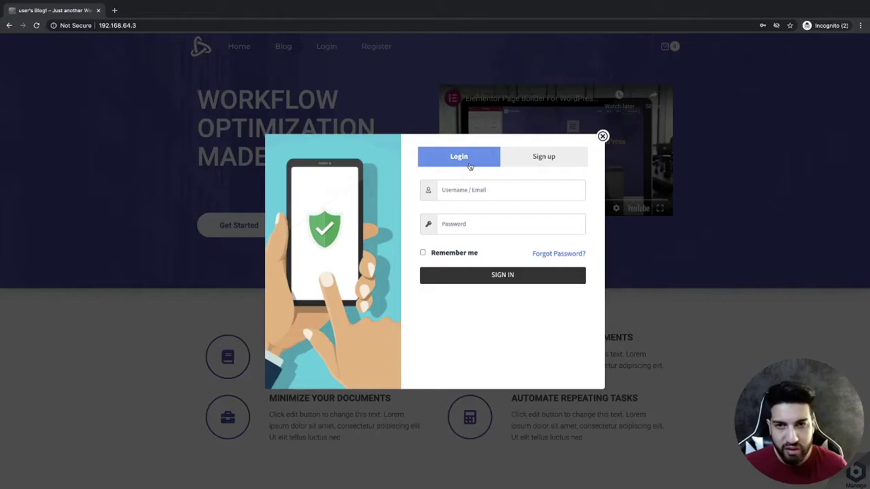
left_click(602, 136)
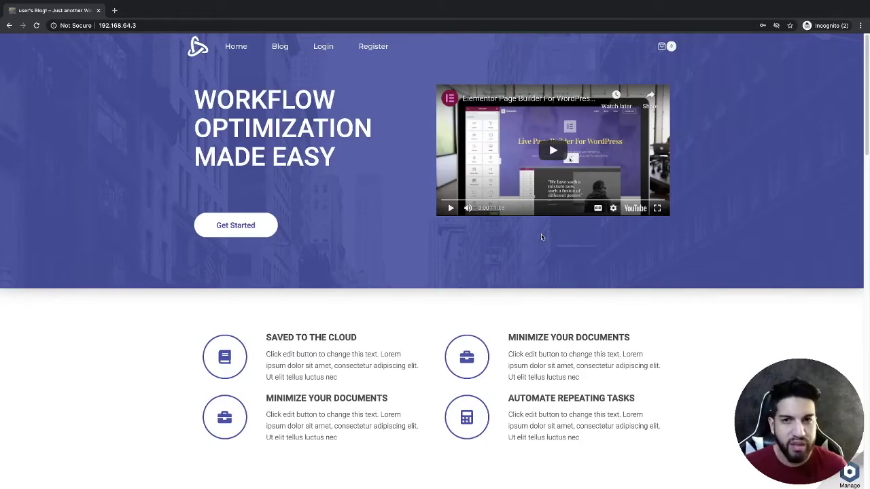
key("alt+Tab")
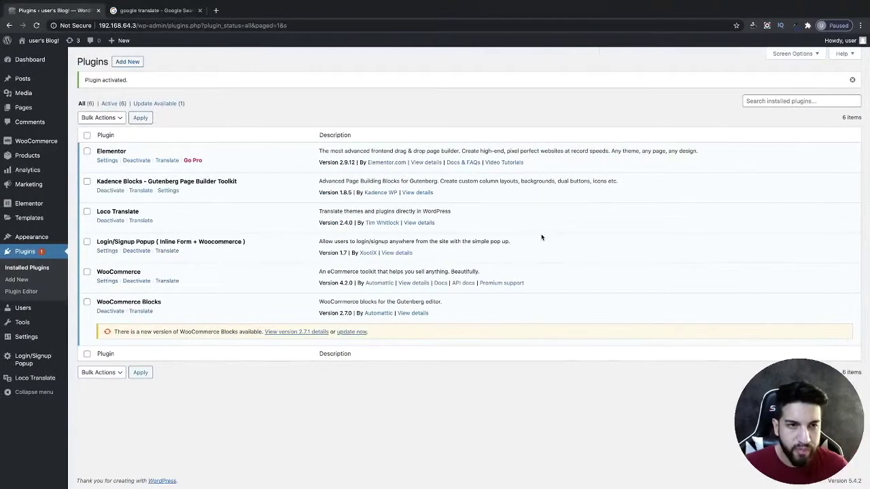
- Open the Login/Signup Popup bundle in Loco Translate and browse its New language options
mouse_move(48, 380)
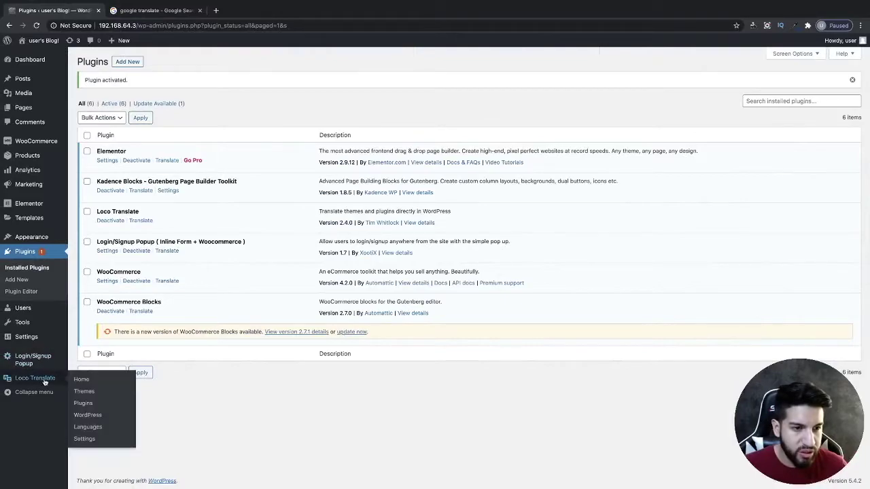
left_click(49, 379)
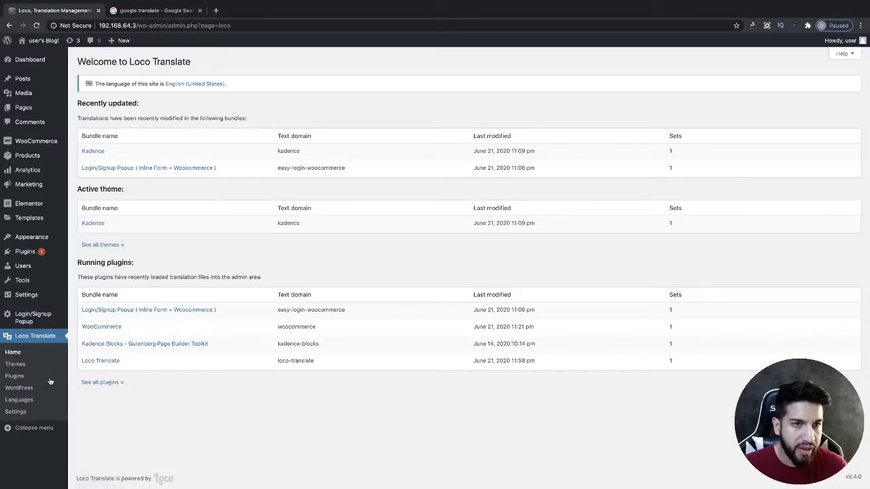
left_click(130, 311)
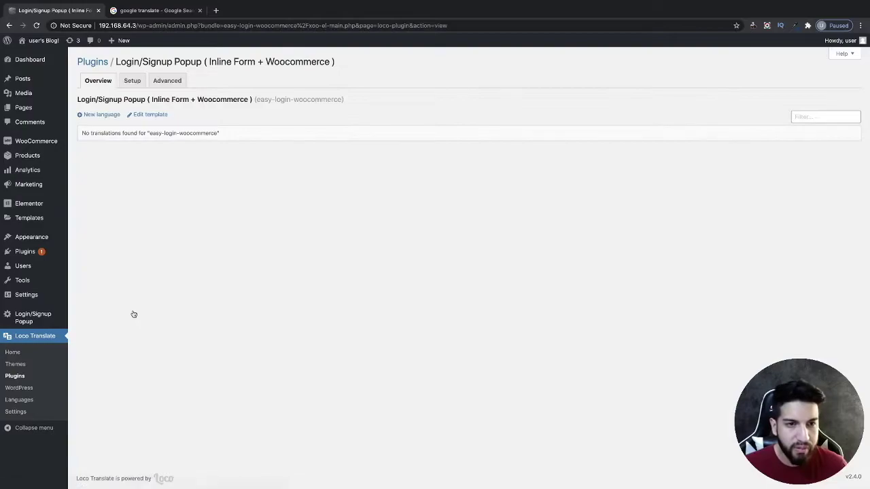
left_click(102, 116)
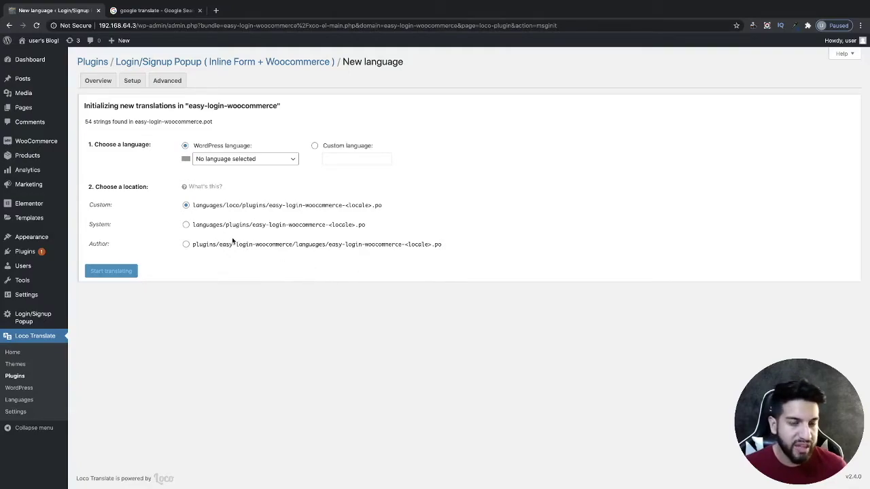
left_click(241, 164)
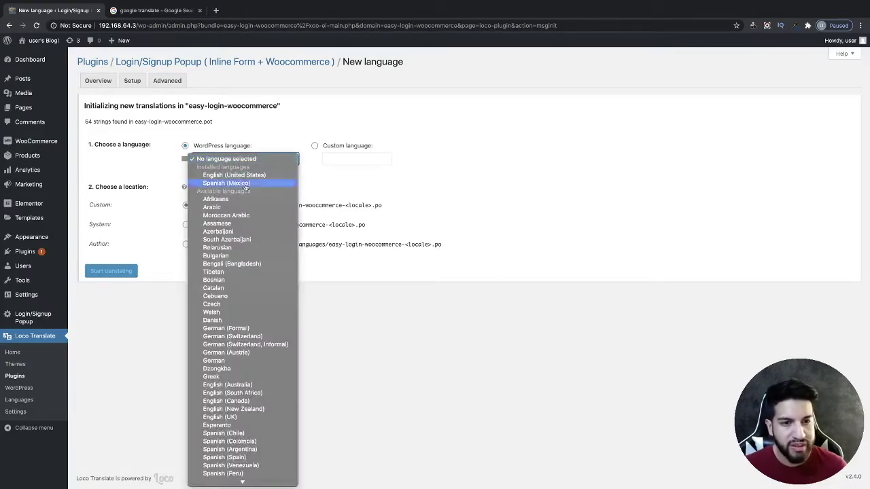
scroll(258, 350, "down", 2)
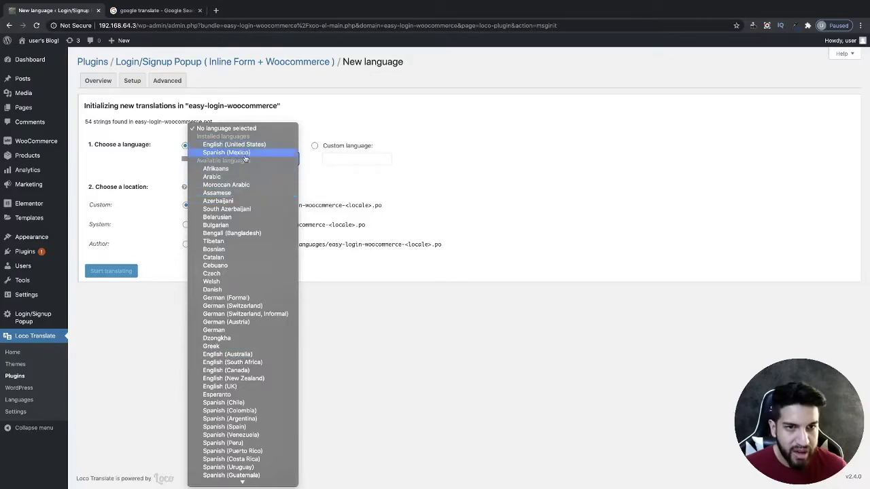
left_click(460, 330)
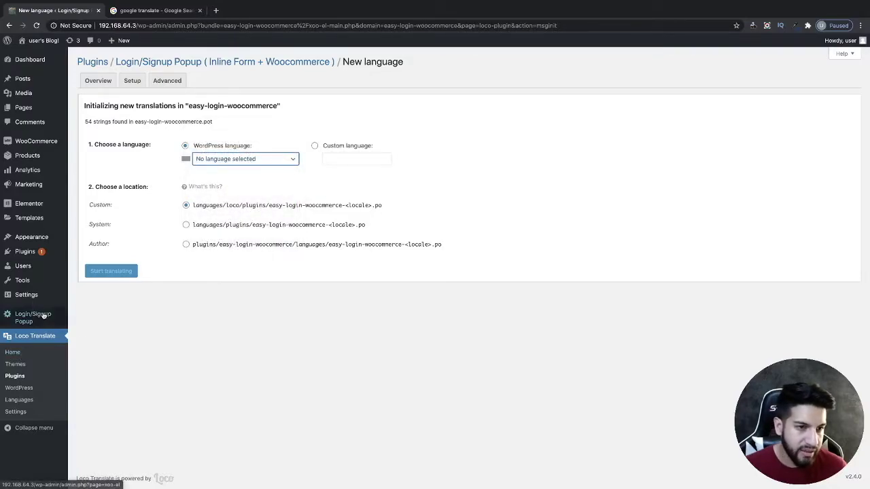
- Set Site Language to Español de México in Settings > General and save the change
mouse_move(30, 301)
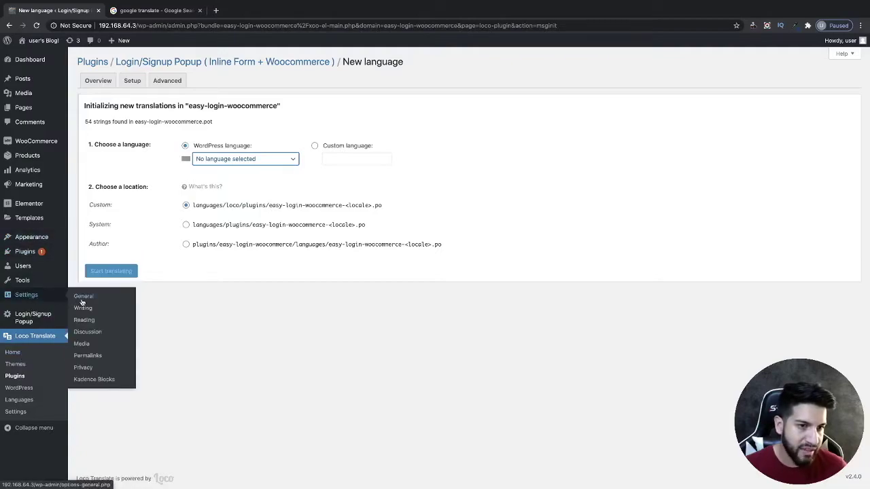
left_click(81, 296)
scroll(341, 267, "down", 2)
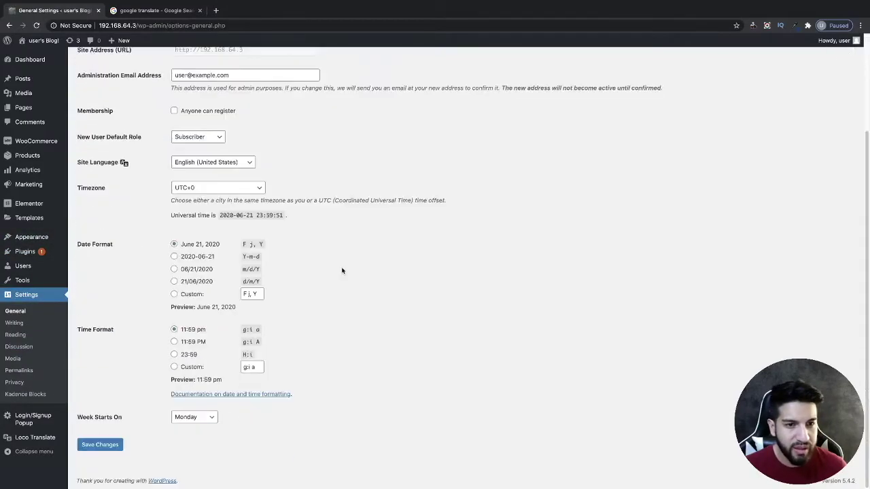
scroll(341, 267, "up", 1)
scroll(351, 275, "down", 1)
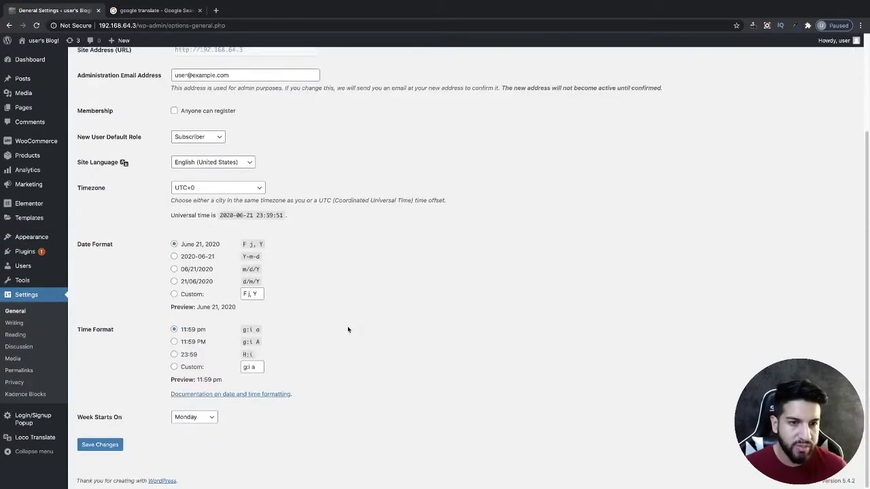
scroll(347, 329, "up", 2)
left_click(220, 285)
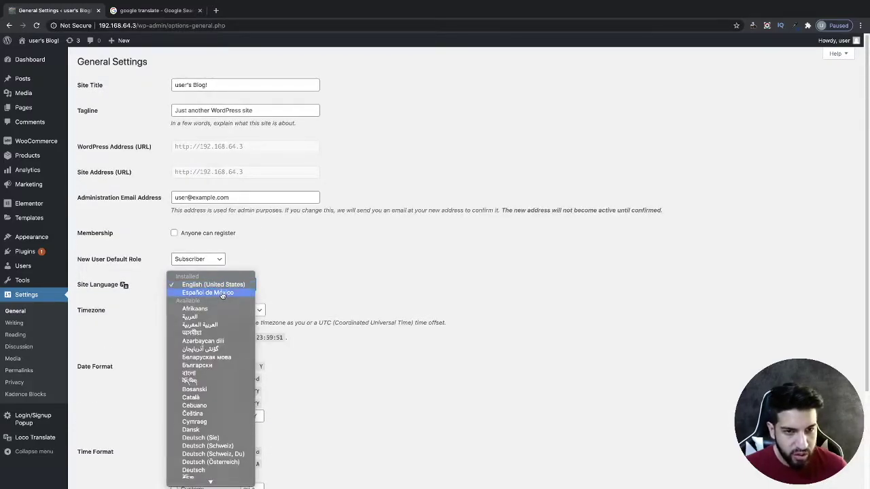
left_click(227, 293)
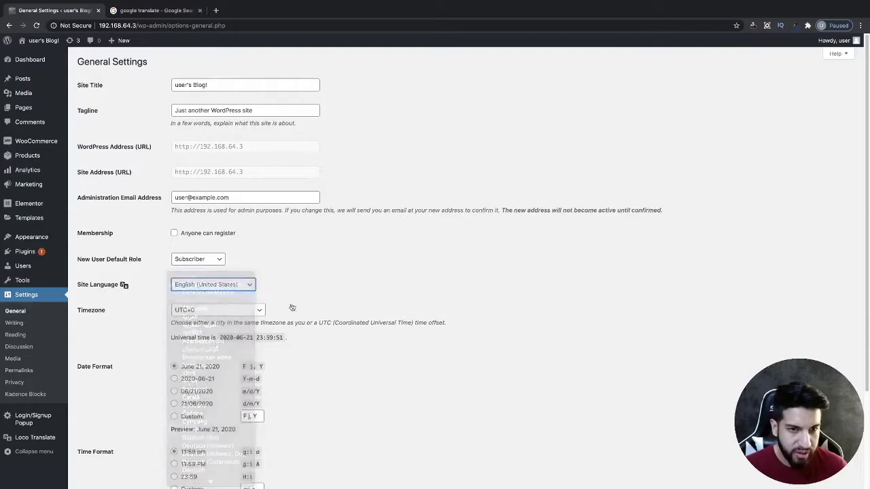
scroll(327, 311, "down", 3)
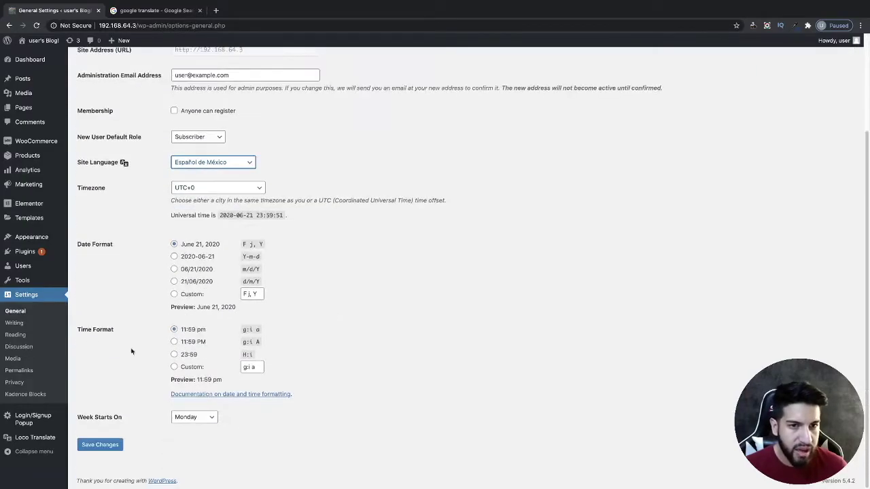
left_click(104, 446)
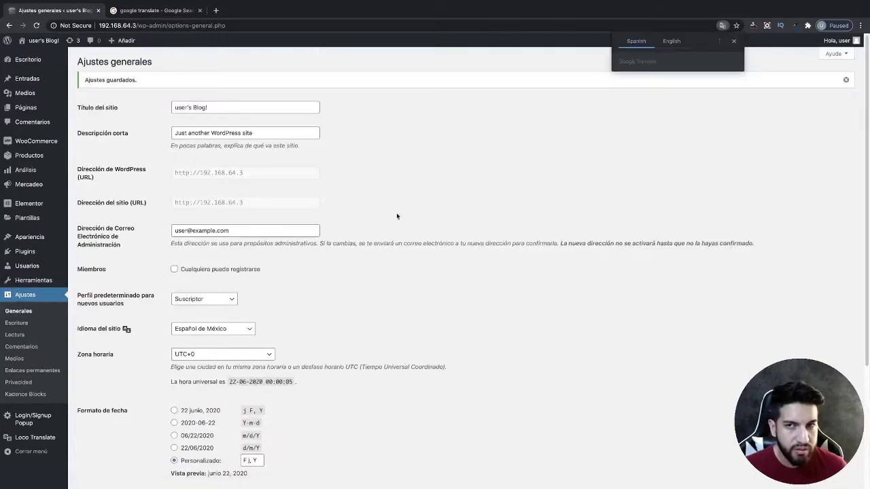
- Start a new language for the Login/Signup Popup bundle, choosing Español de México
left_click(41, 438)
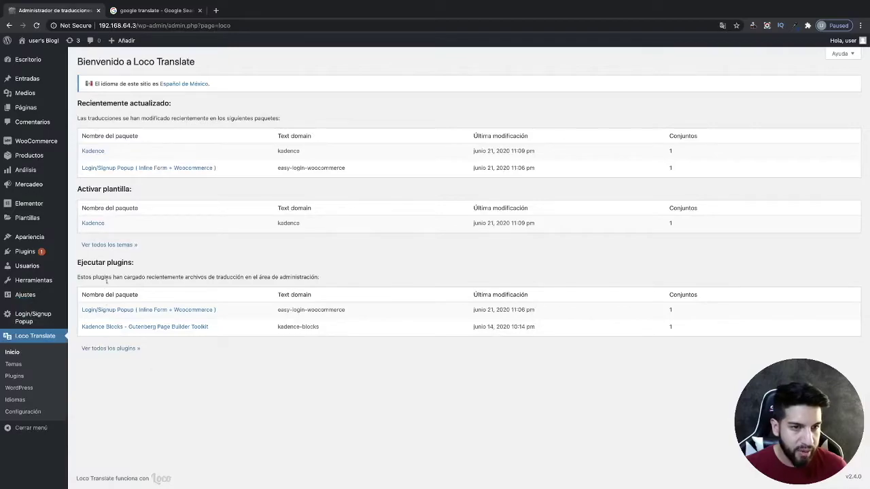
left_click(140, 169)
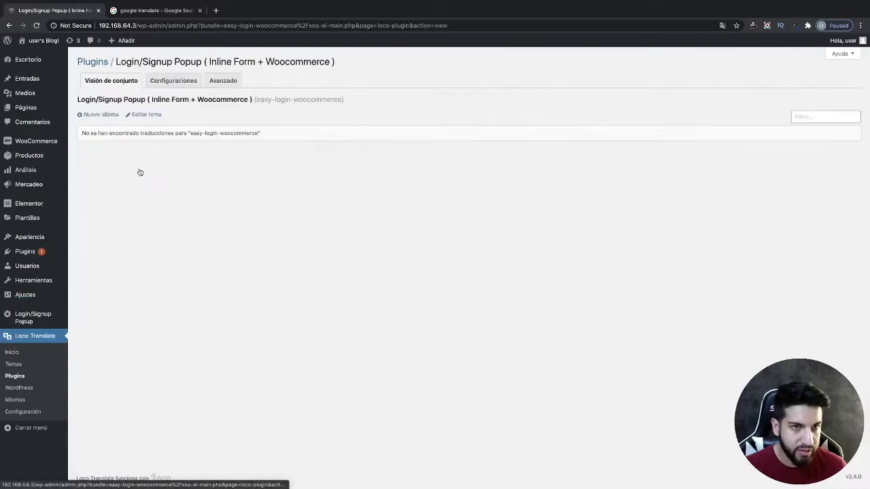
left_click(102, 115)
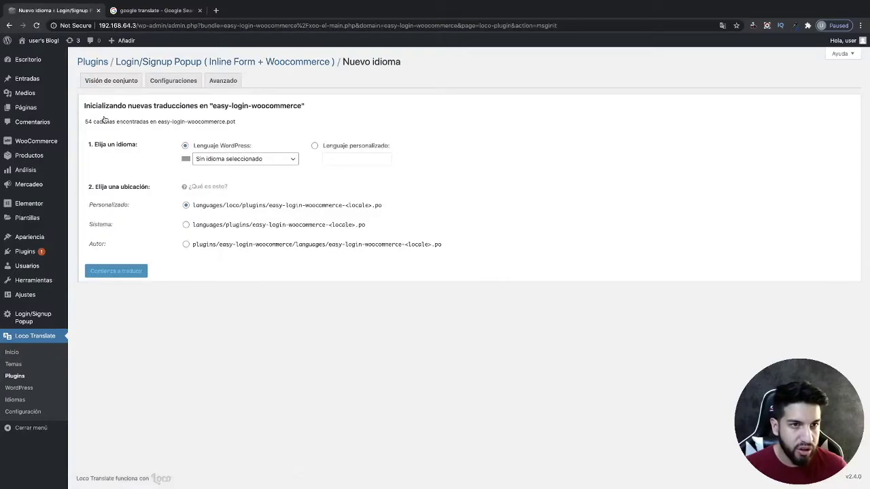
left_click(215, 160)
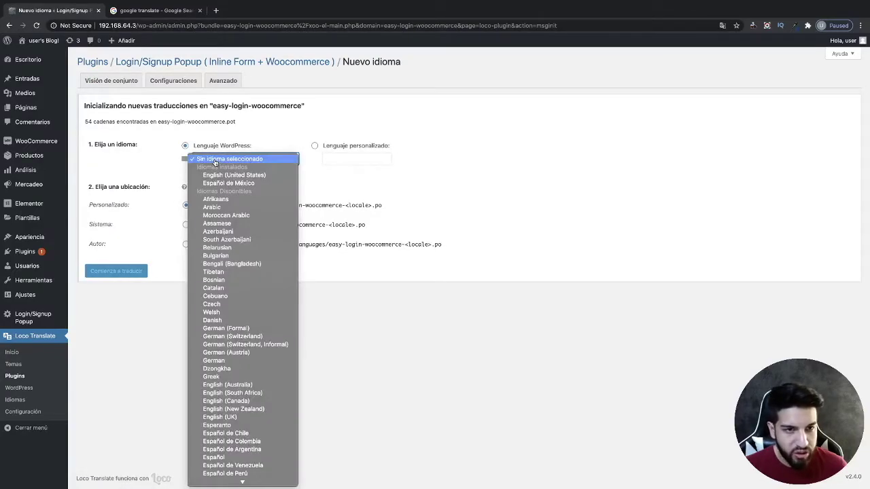
left_click(259, 184)
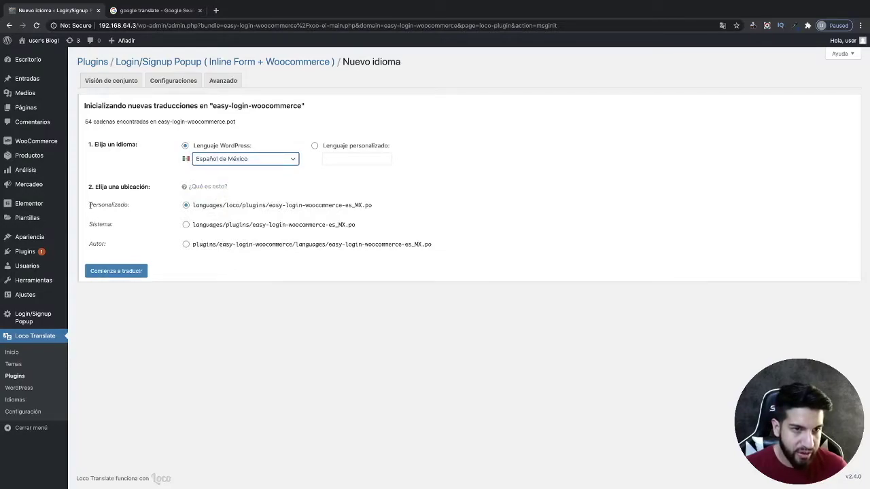
- Keep the Personalizado location and create the es_MX translation file for editing
left_click_drag(93, 208, 163, 208)
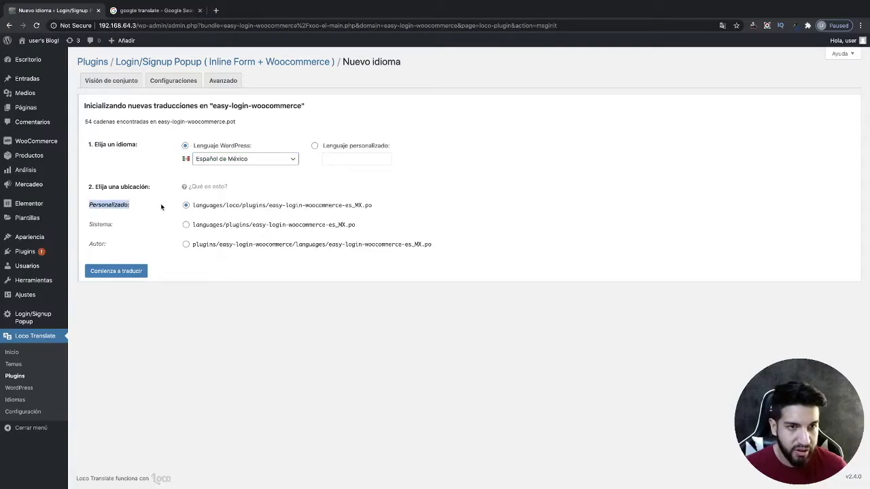
left_click(115, 273)
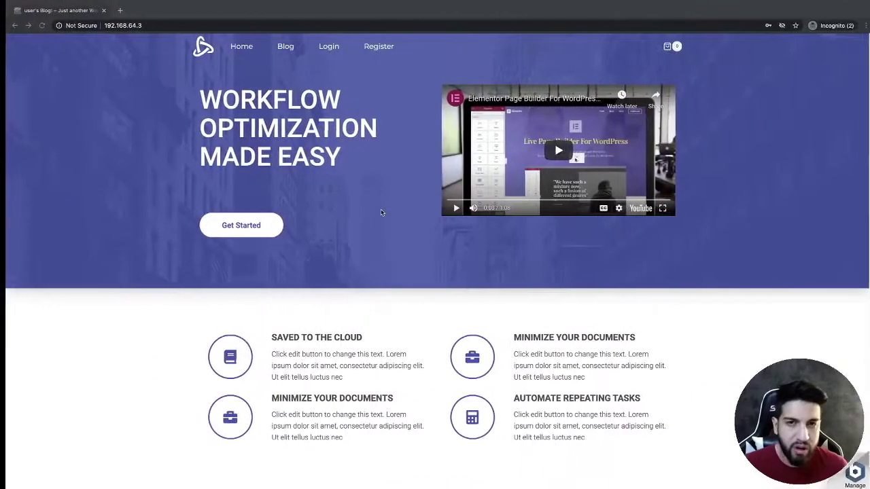
left_click(324, 49)
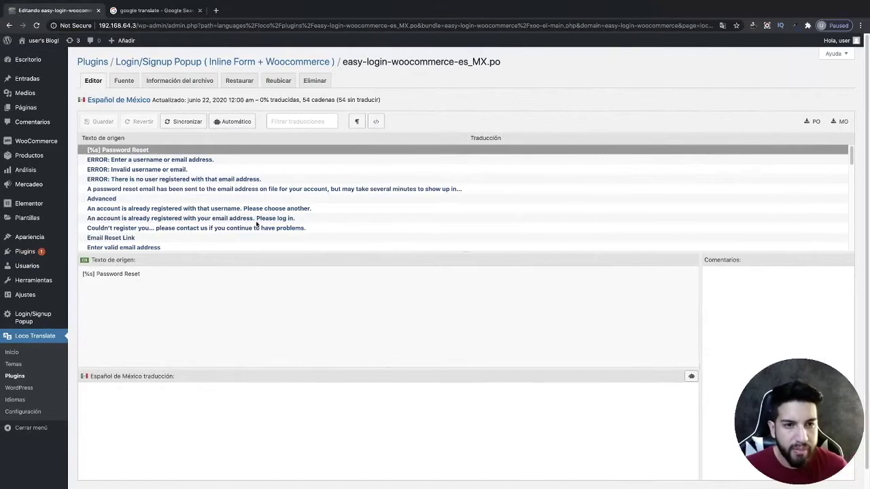
- Filter the strings by 'login', open the Login string, and prepare its translation box
left_click(295, 123)
type("login")
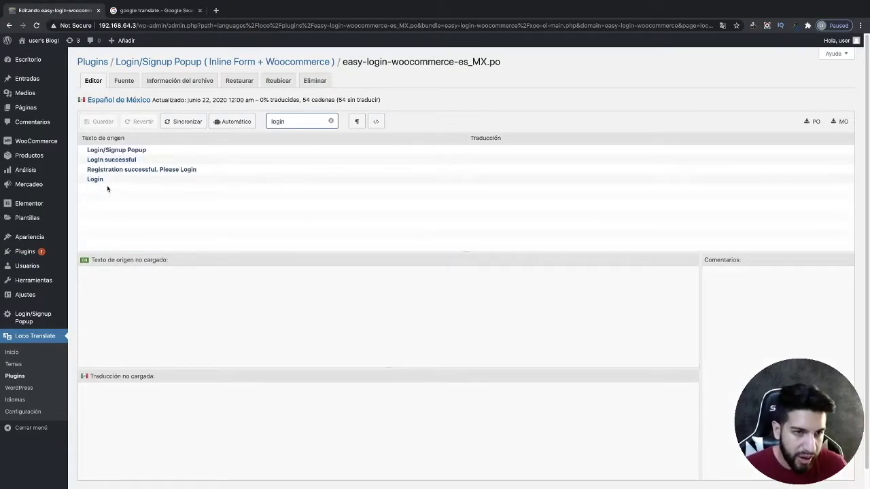
left_click(108, 180)
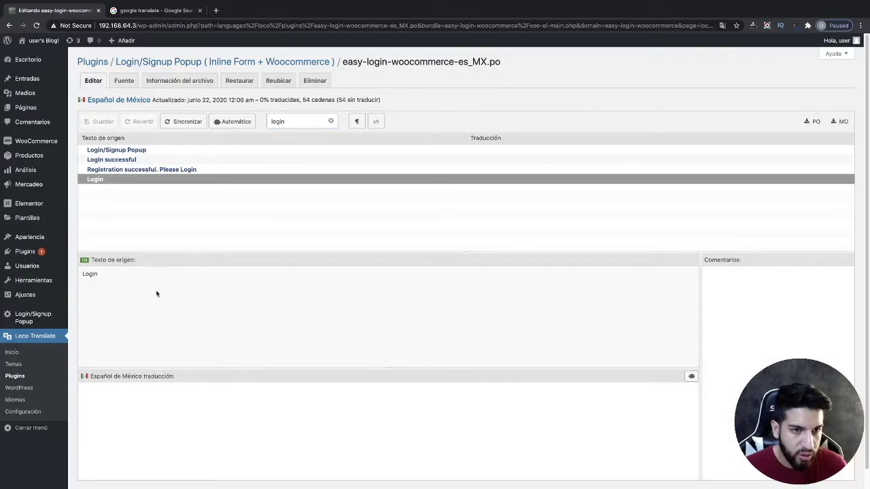
scroll(181, 284, "down", 1)
left_click_drag(109, 259, 76, 258)
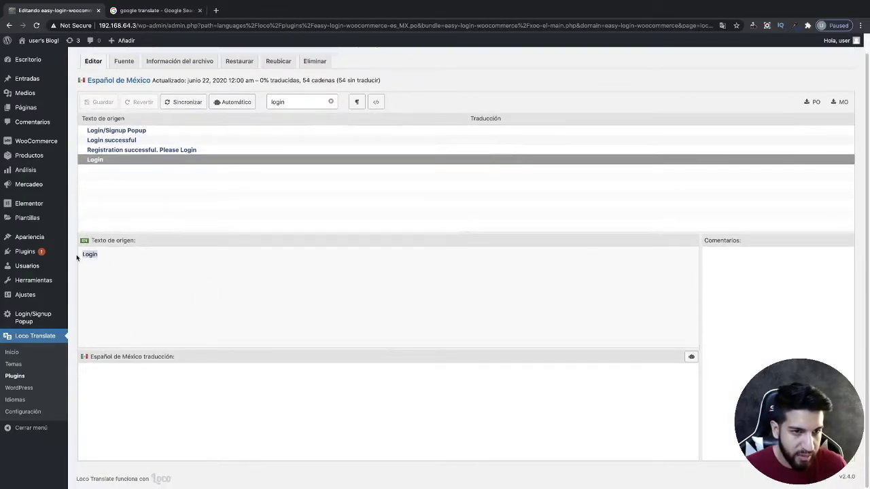
left_click(125, 383)
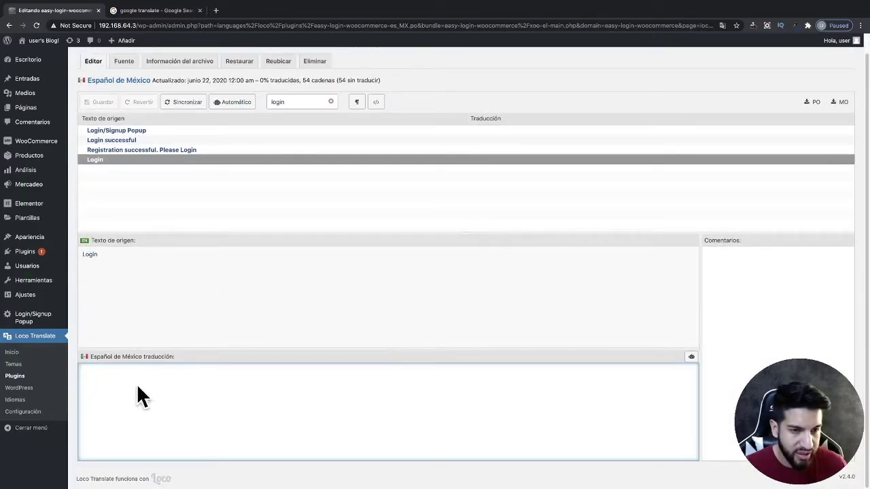
left_click(151, 11)
- Translate 'login' to Spanish in Google Translate and copy the result 'iniciar sesión'
left_click(188, 141)
type("login")
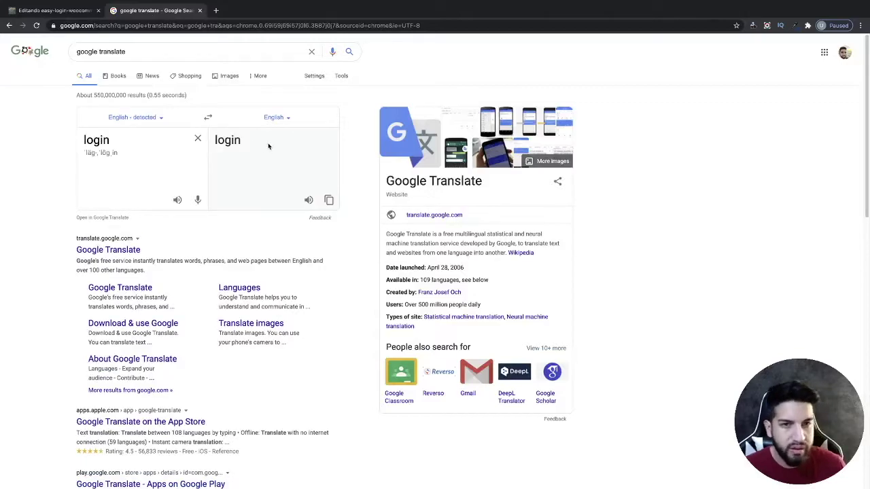
left_click(274, 118)
left_click(136, 118)
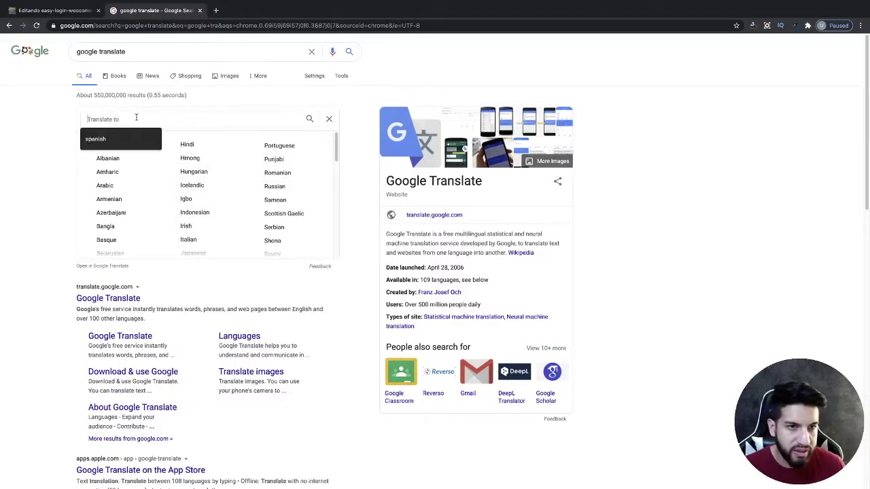
type("spa")
key("Down")
key("Return")
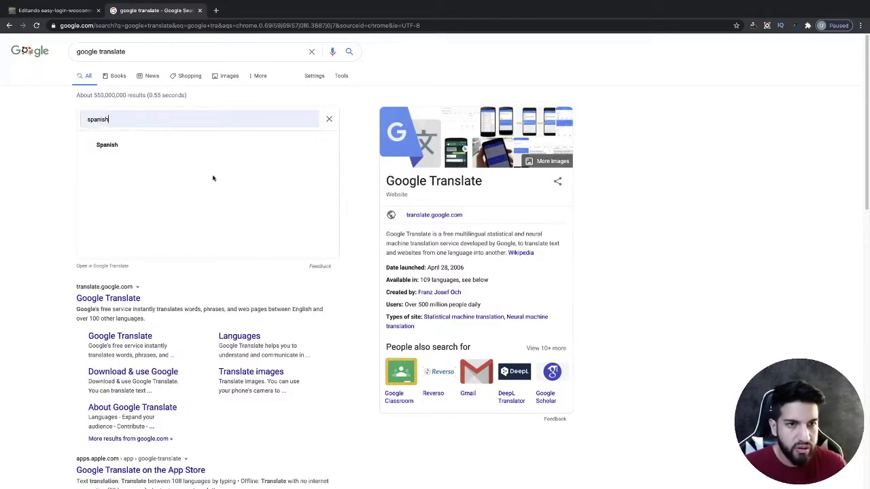
left_click(212, 145)
left_click_drag(214, 145, 311, 204)
left_click(329, 199)
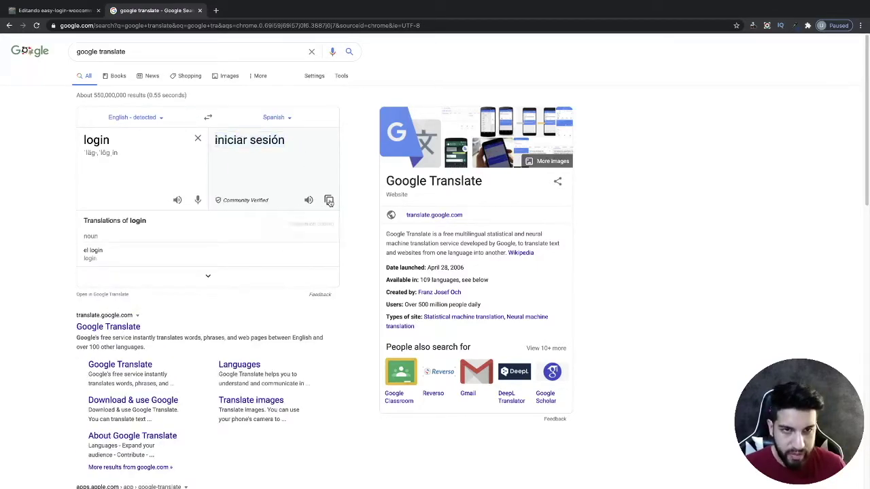
left_click(48, 13)
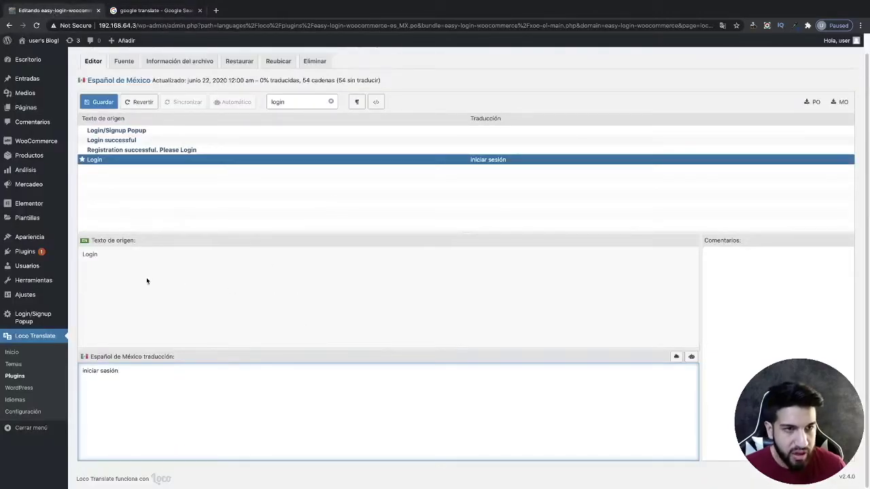
- Save the es_MX file with 'iniciar sesión' for Login, then close the site's login popup
left_click(95, 103)
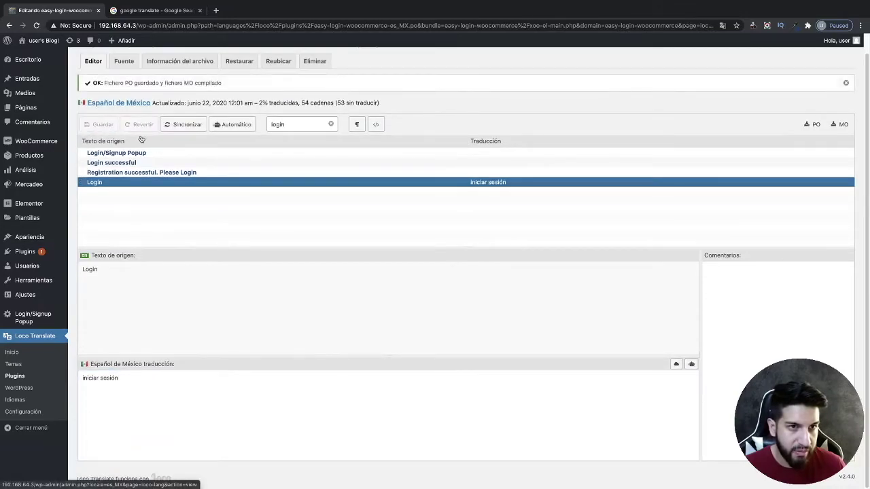
key("super+grave")
left_click(130, 159)
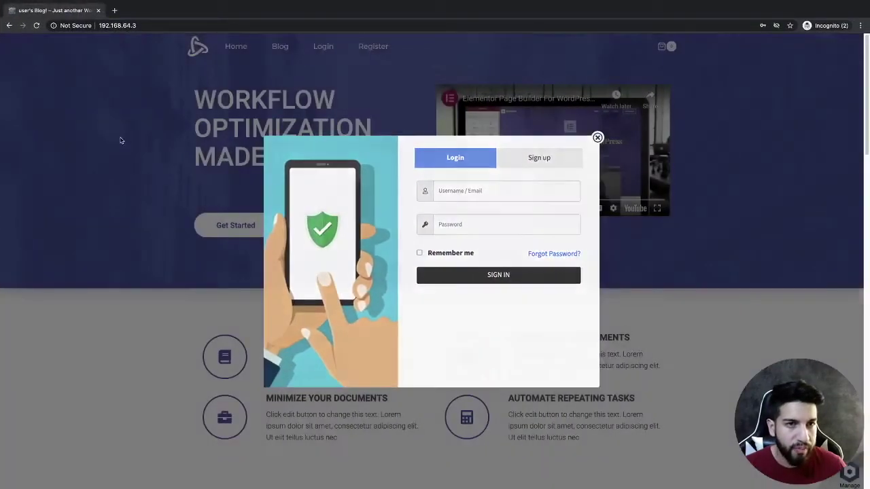
- Reload the site and reopen the login popup to confirm it now reads 'Iniciar sesión'
left_click(36, 25)
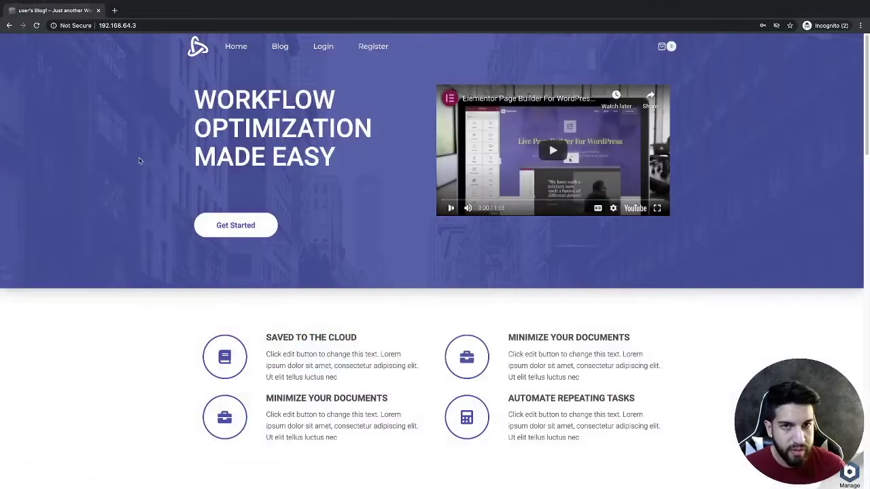
left_click(320, 47)
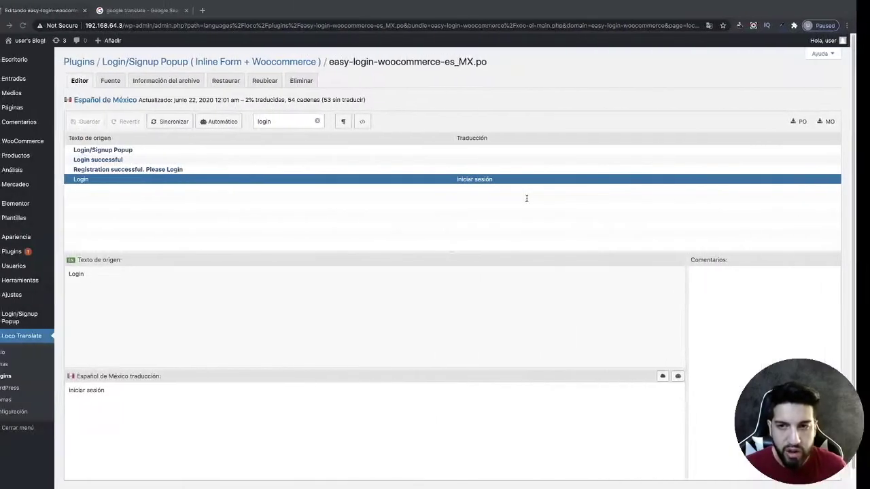
key("ctrl+Right")
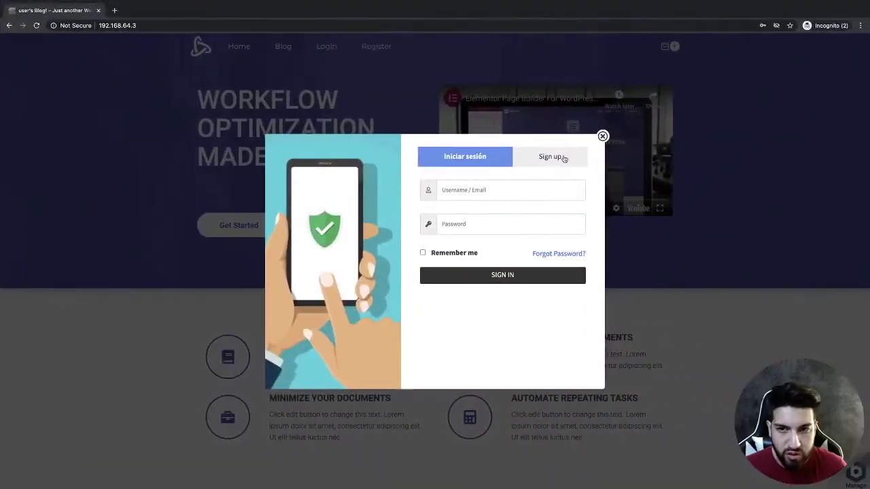
key("ctrl+Left")
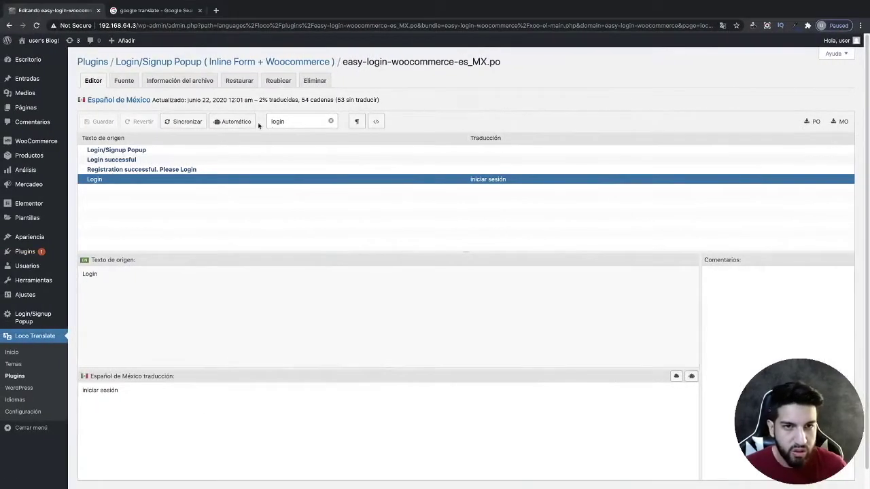
- Filter the strings by 'sign' and open the Sign up string
key("ctrl+f")
type("si")
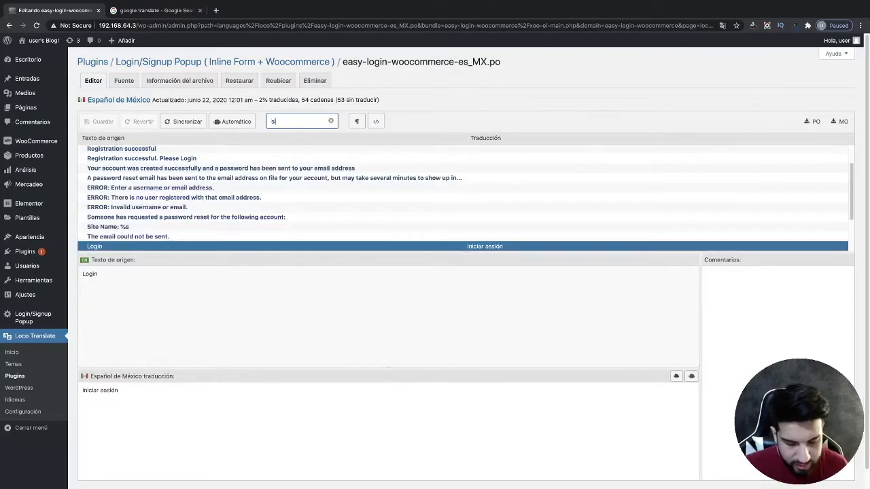
type("gn up")
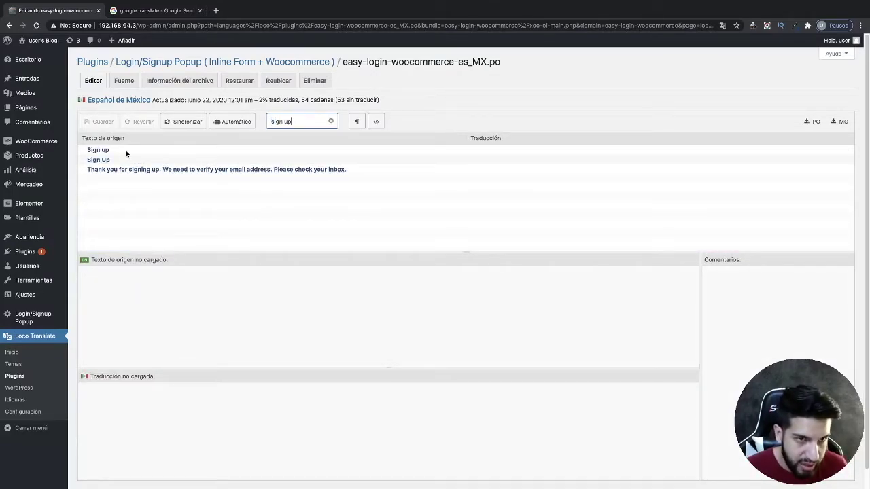
left_click(126, 150)
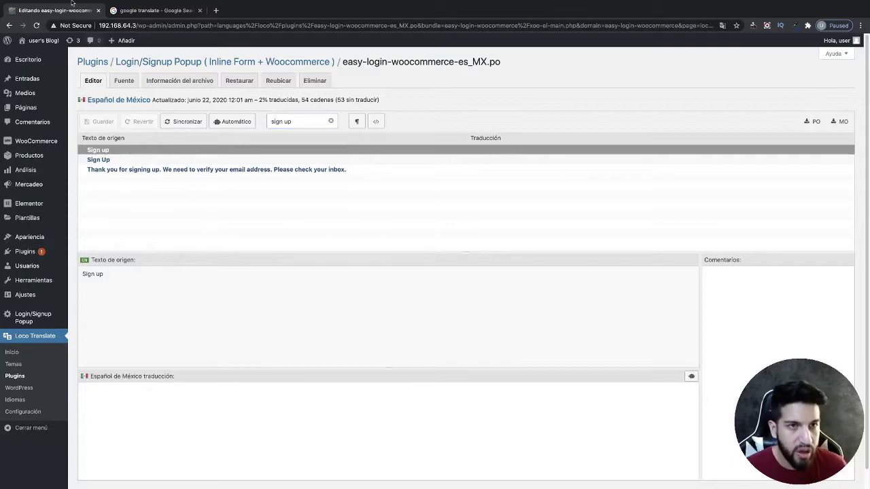
- Translate 'sign up' to Spanish in Google Translate and copy 'Regístrate'
left_click(143, 10)
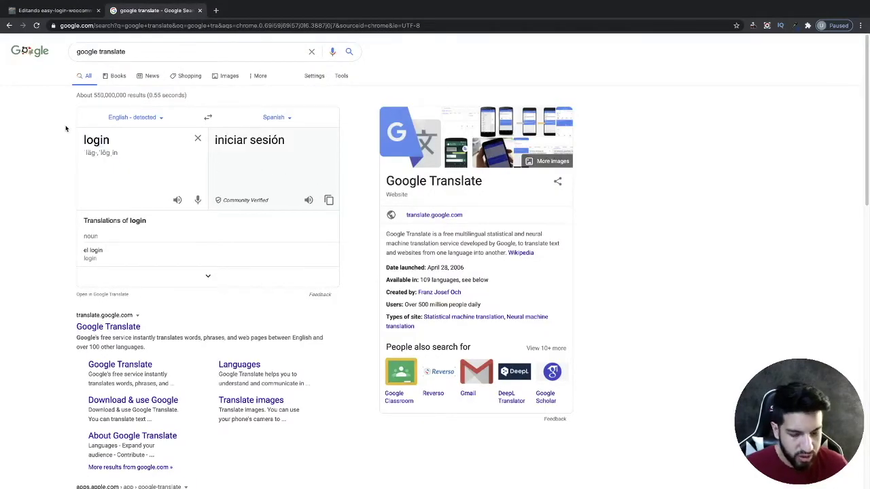
double_click(129, 146)
key("BackSpace")
type("si")
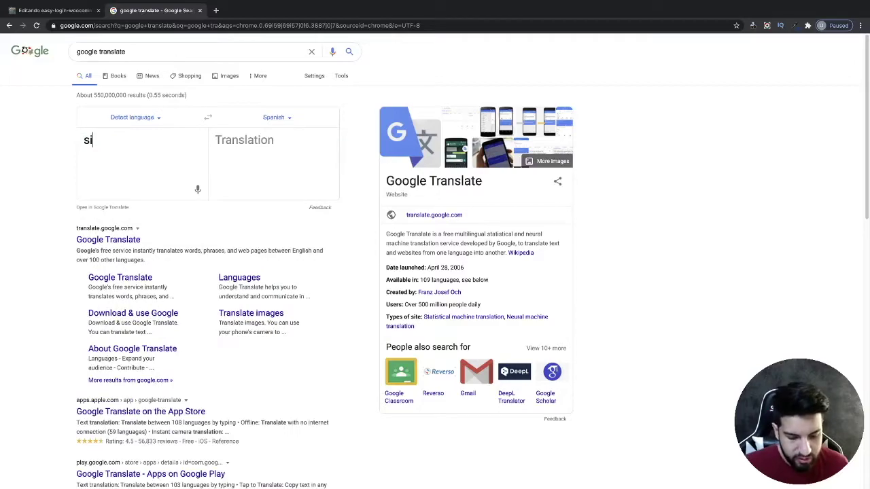
type("gn up")
left_click(328, 189)
- Paste 'Regístrate' as the Sign up translation and save the file with Guardar
left_click(47, 10)
left_click(203, 400)
key("ctrl+v")
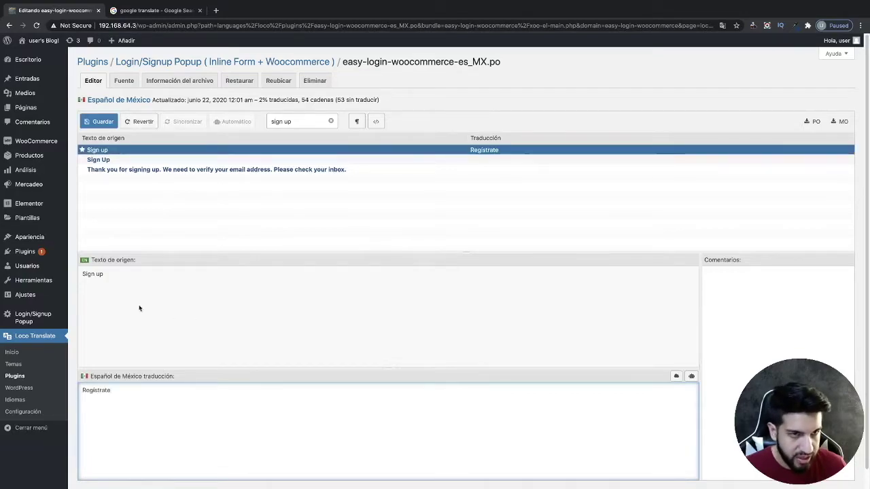
scroll(187, 372, "down", 1)
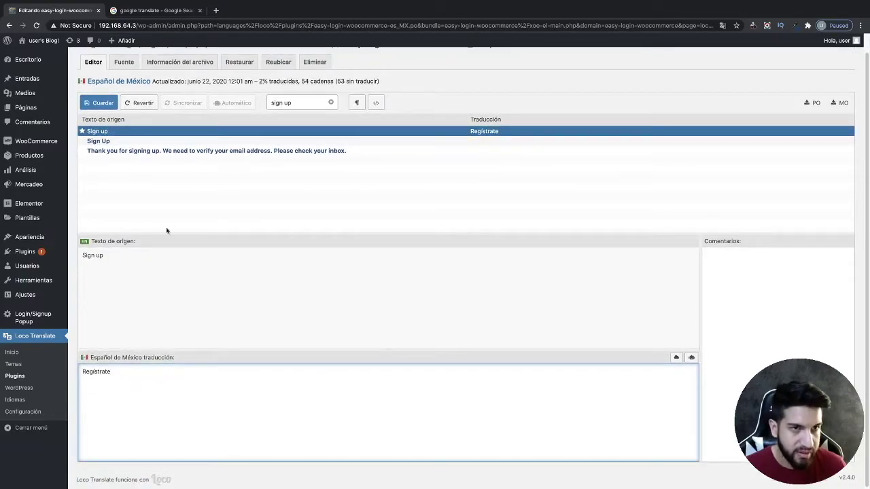
left_click(100, 105)
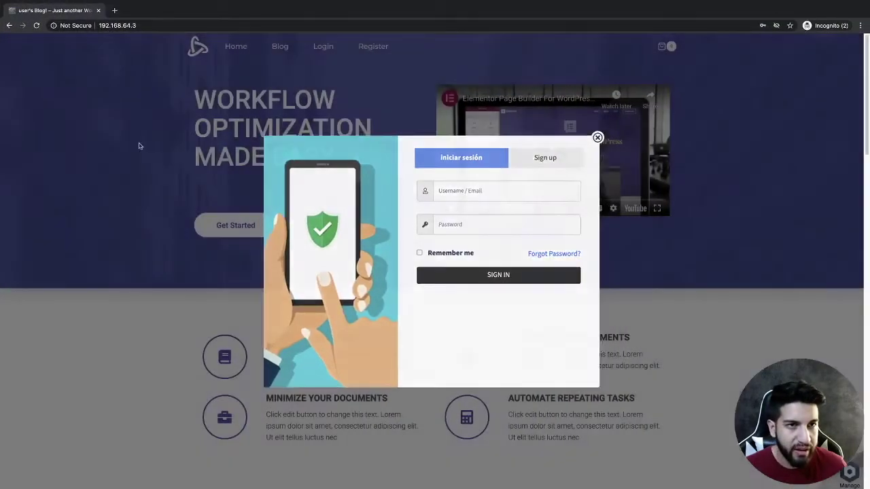
- Reload the homepage and confirm the login popup's sign-up tab reads 'Regístrate', then return to admin
left_click(149, 159)
left_click(36, 25)
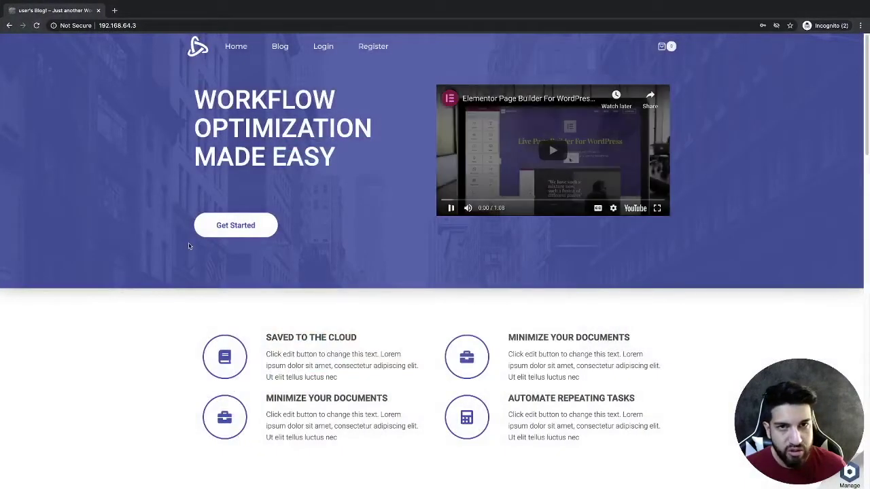
left_click(319, 54)
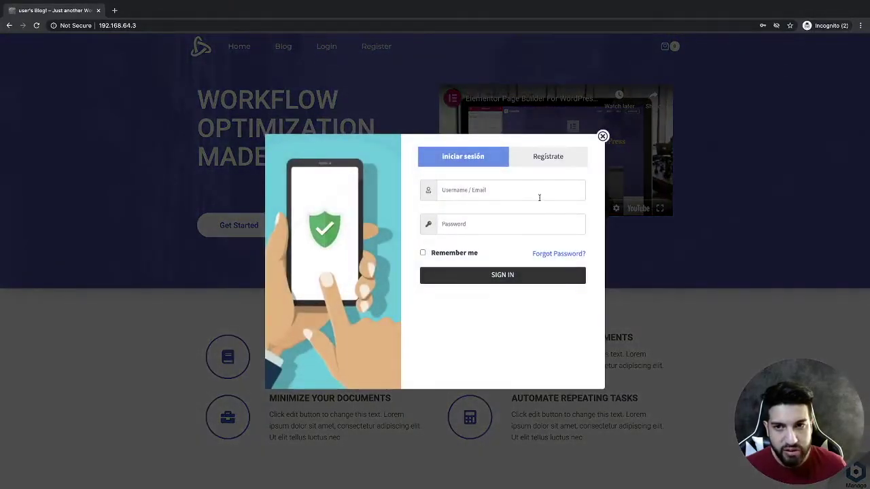
left_click(535, 164)
left_click(471, 160)
left_click(561, 167)
left_click(602, 136)
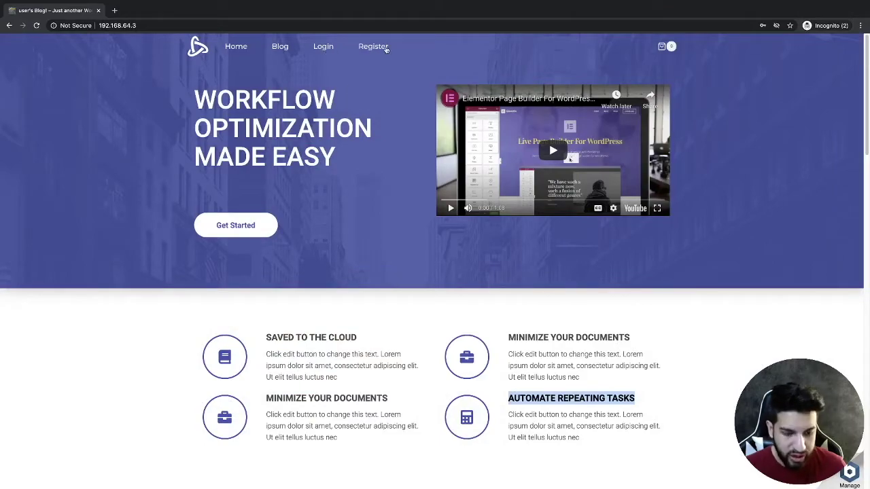
key("alt+Tab")
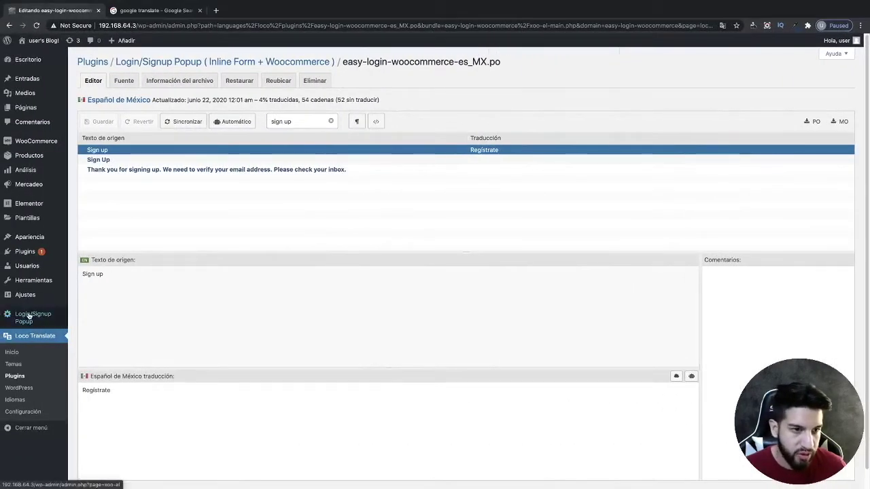
- Inspect the Login and Register menu items' navigation labels in Apariencia > Menús, then open Login/Signup Popup
mouse_move(24, 243)
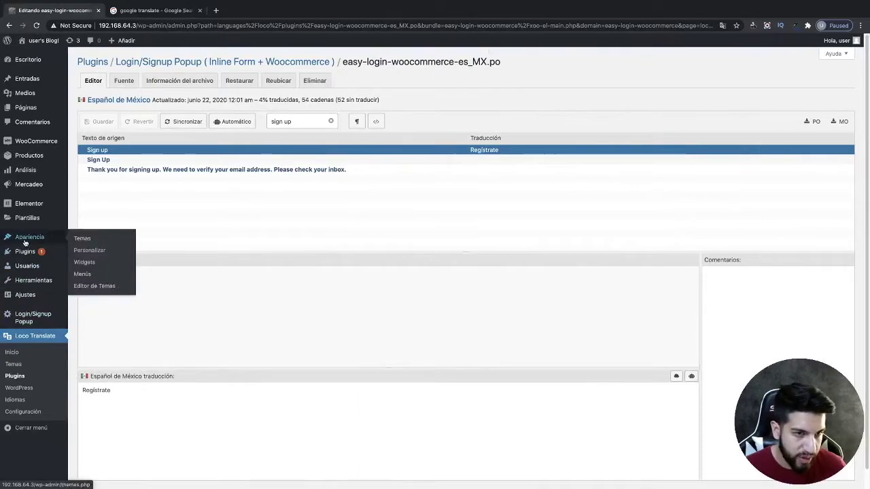
left_click(86, 274)
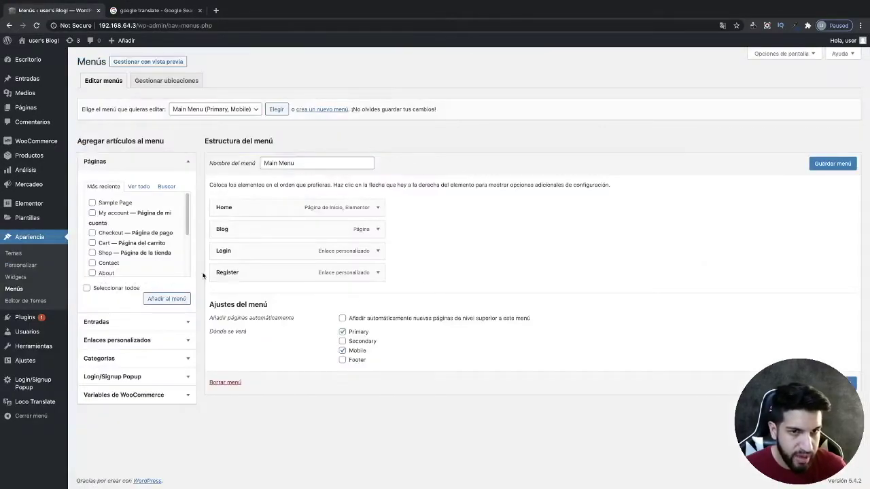
scroll(138, 270, "down", 1)
left_click(377, 251)
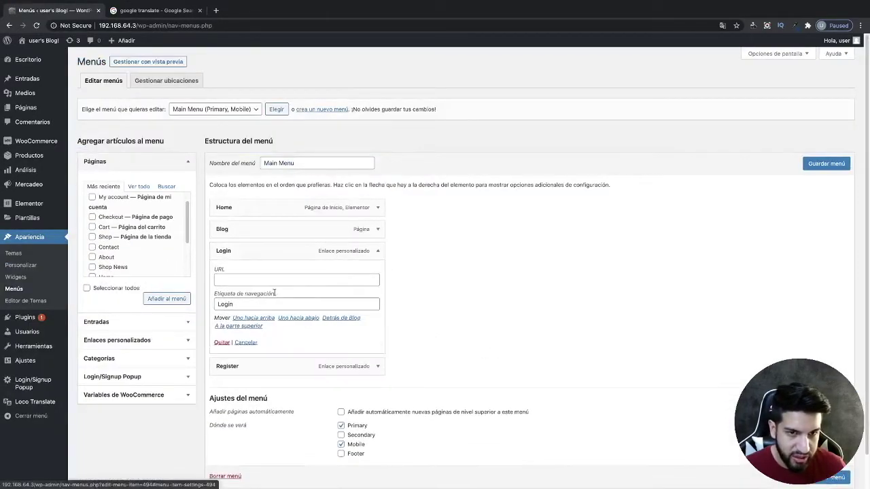
double_click(247, 305)
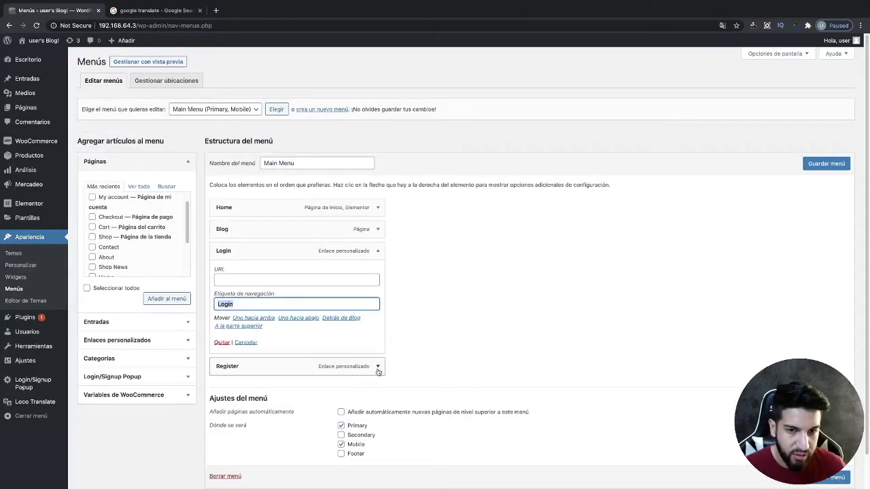
left_click(292, 367)
double_click(230, 419)
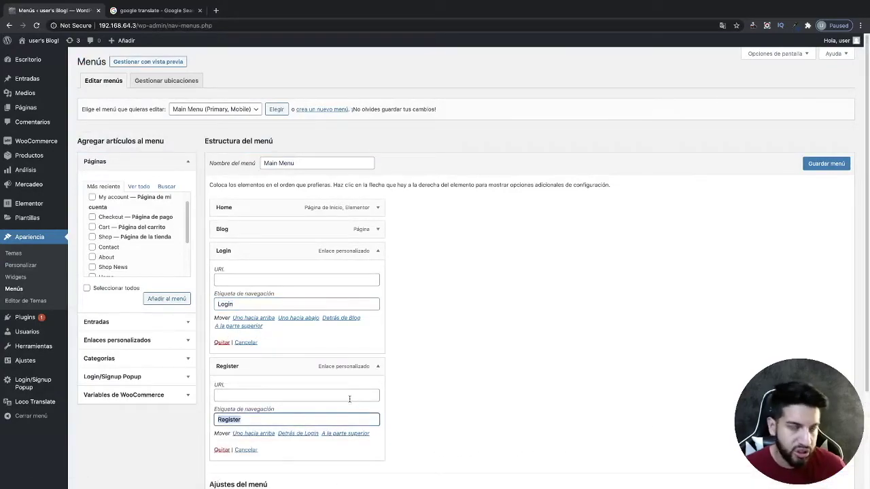
scroll(412, 349, "down", 1)
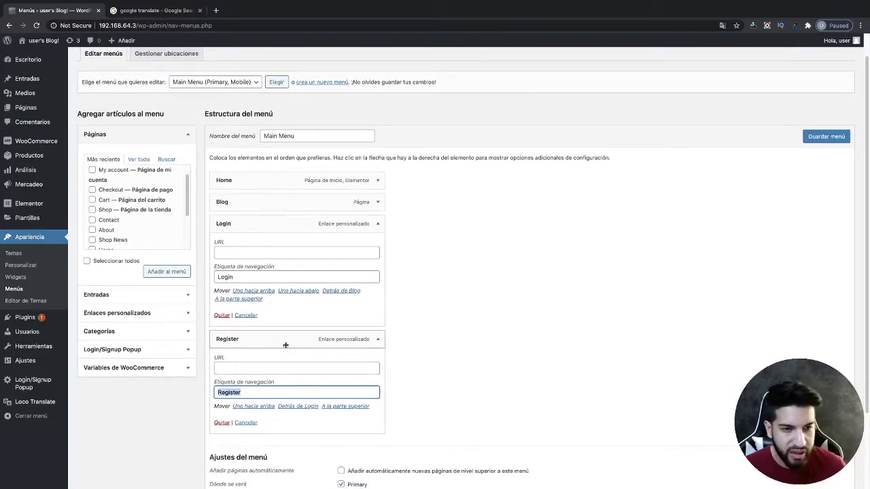
left_click(34, 384)
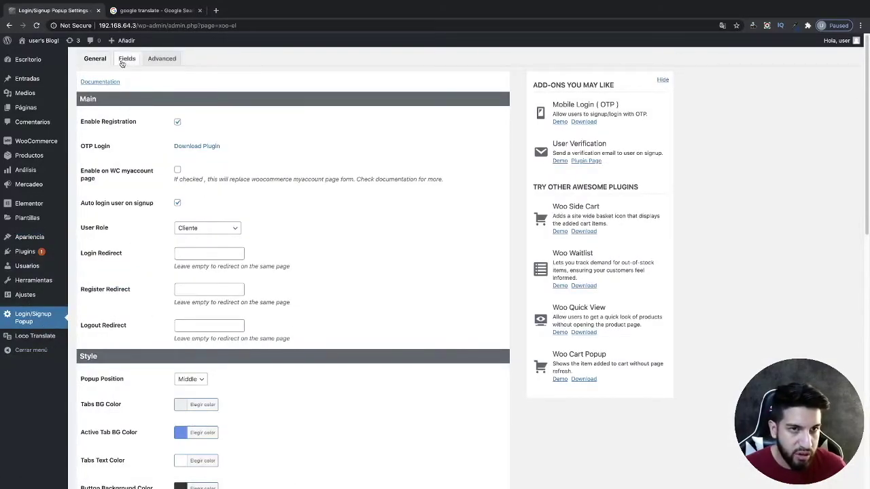
- Review the User Email, First Name, Last Name, Password and Terms & Conditions fields, then visit the site
left_click(122, 61)
left_click(178, 140)
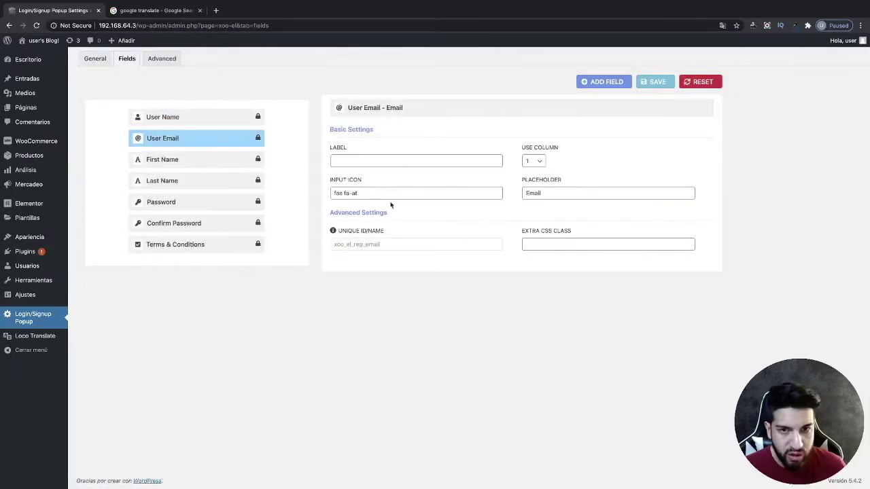
left_click(410, 163)
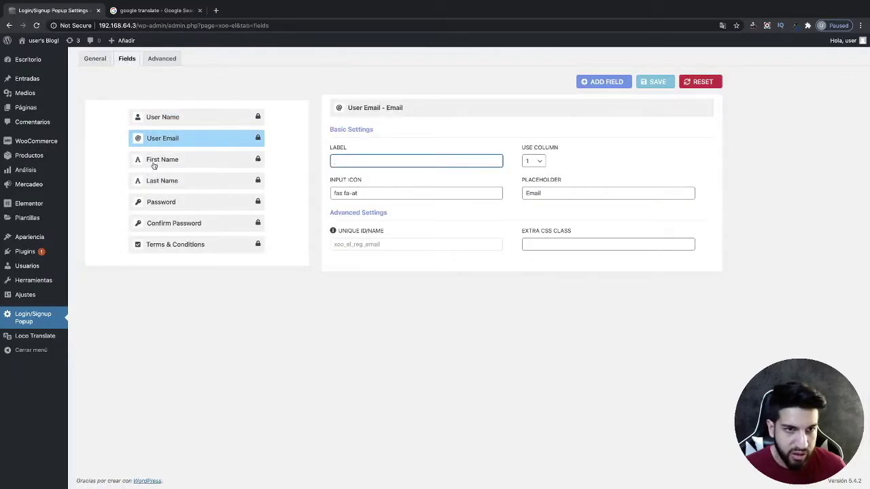
left_click(156, 162)
left_click(160, 182)
left_click(161, 203)
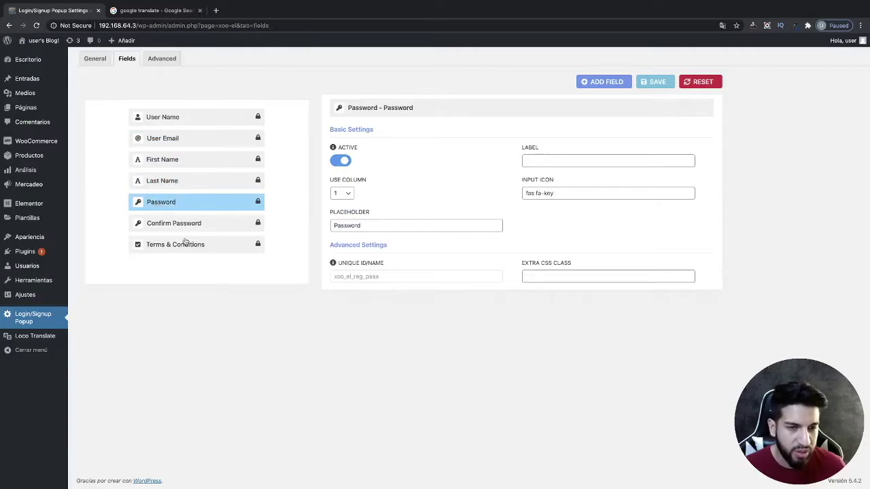
left_click(186, 245)
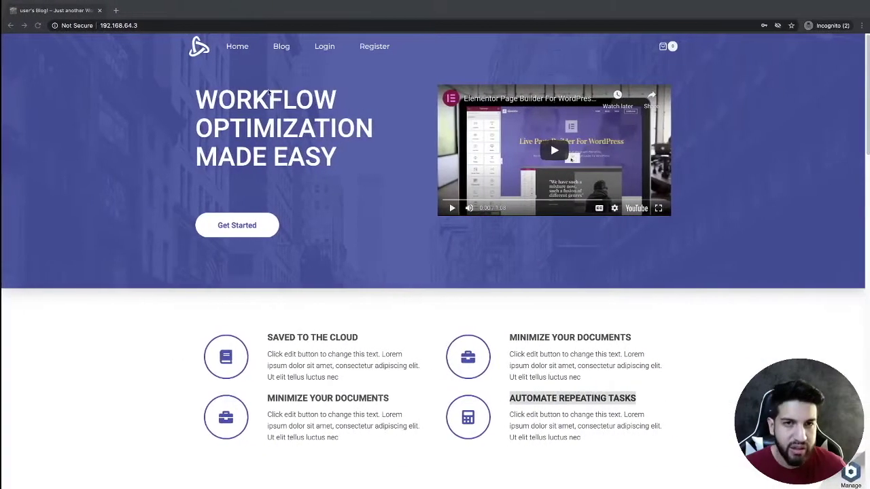
left_click(327, 45)
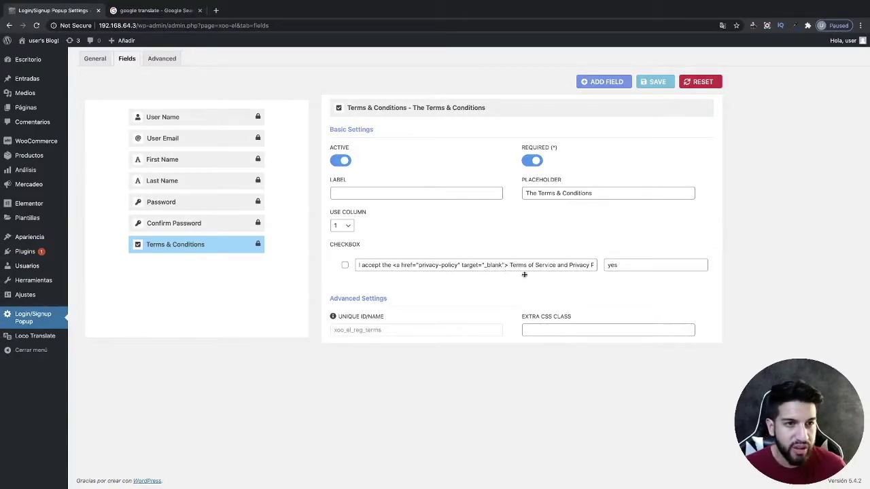
left_click(33, 56)
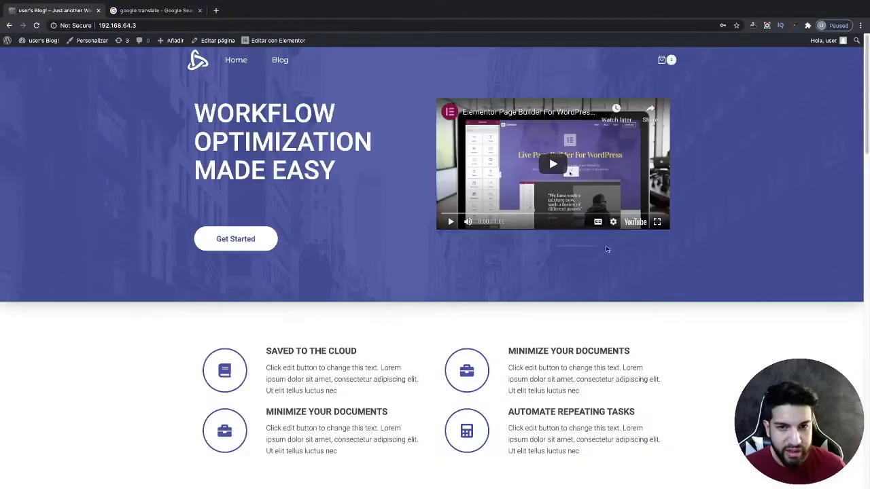
left_click(87, 42)
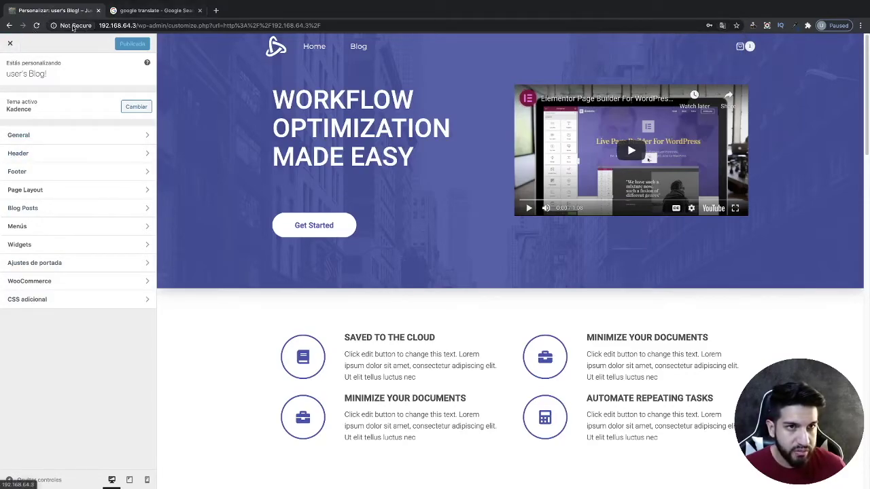
double_click(119, 26)
key("ctrl+c")
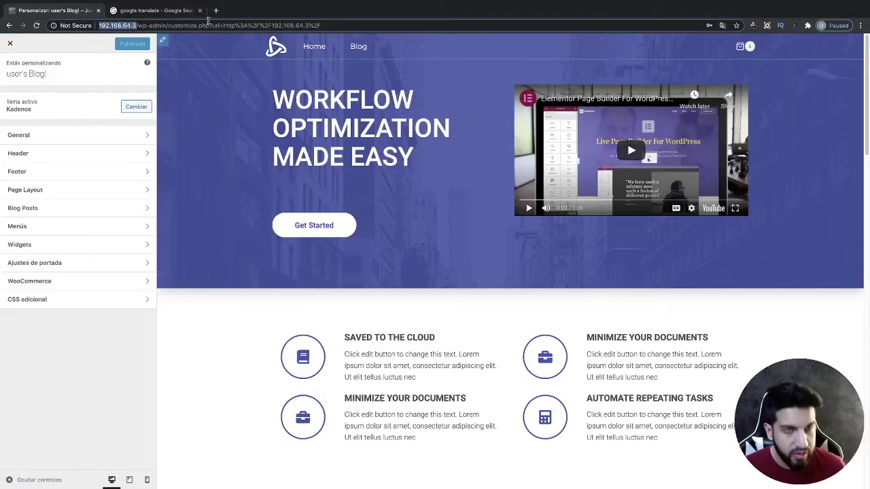
key("ctrl+t")
key("ctrl+v")
key("Return")
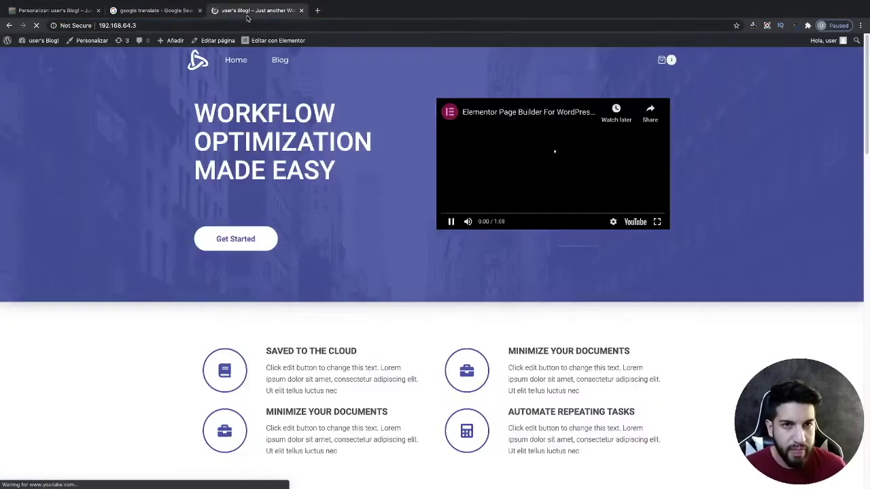
- Go from the dashboard to Loco Translate's Kadence theme translations
left_click_drag(245, 10, 145, 13)
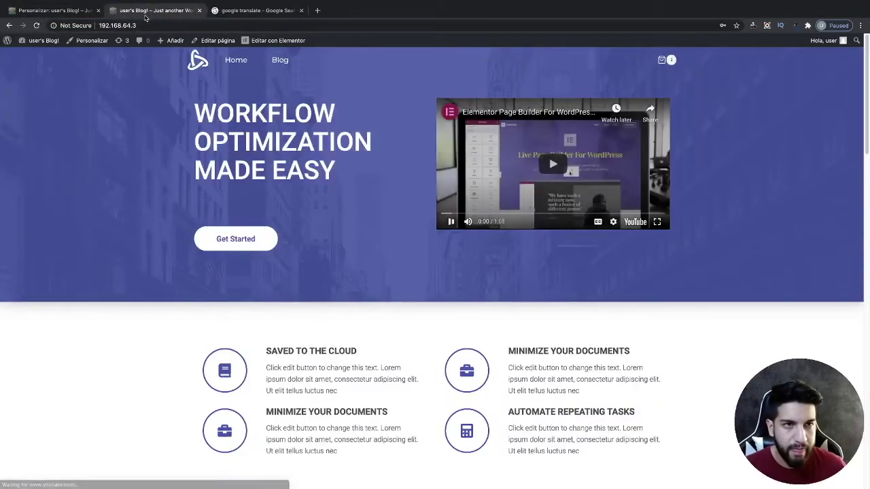
mouse_move(41, 40)
left_click(33, 56)
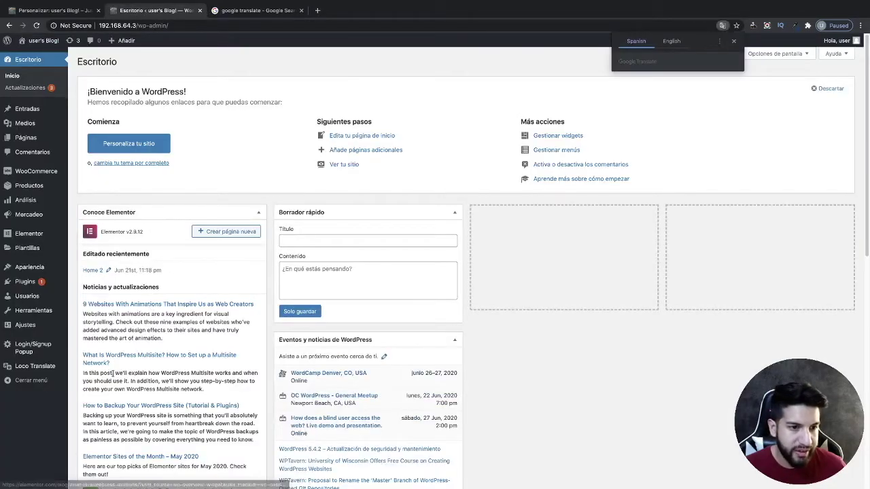
left_click(35, 365)
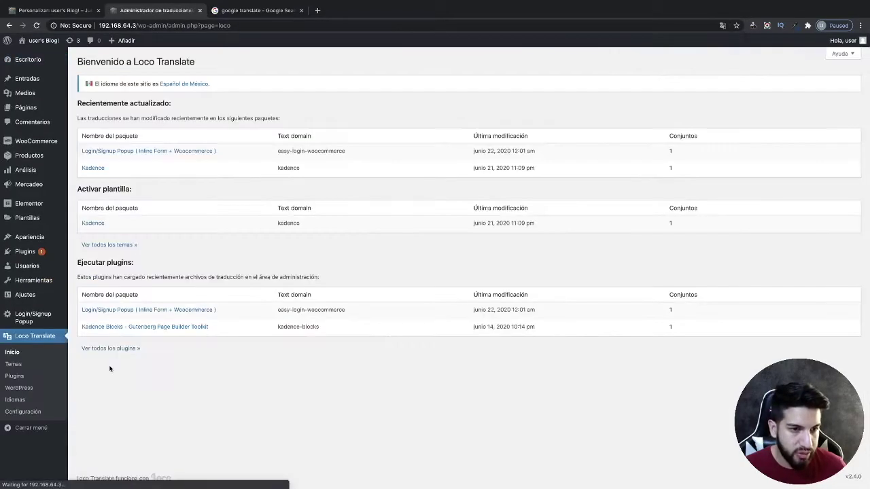
left_click(95, 167)
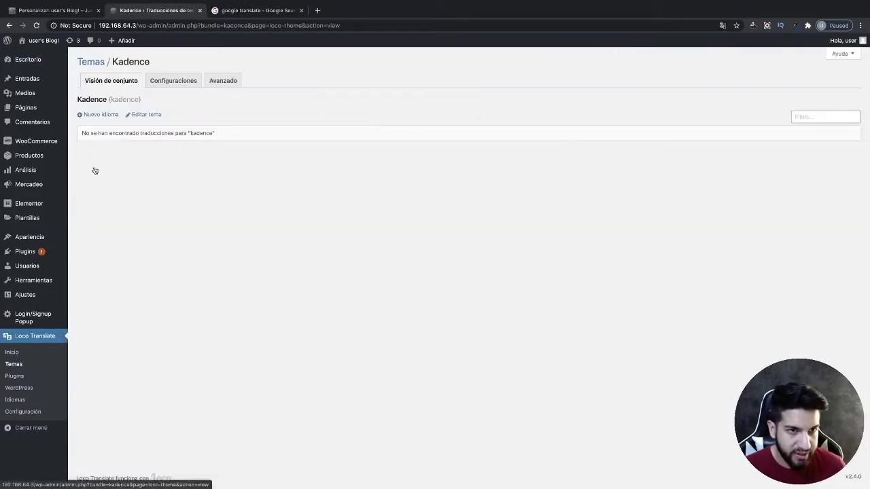
- Add an Español de México translation in the Personalizado location and start translating kadence-es_MX.po
left_click(99, 114)
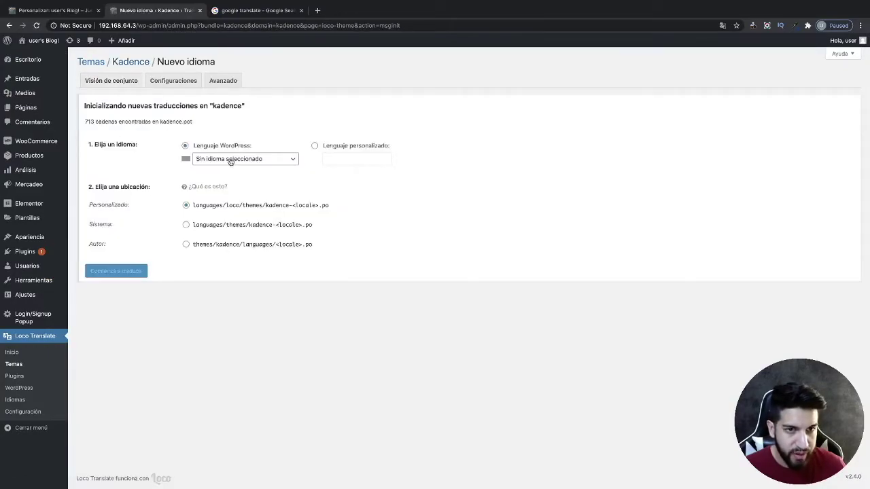
left_click(230, 161)
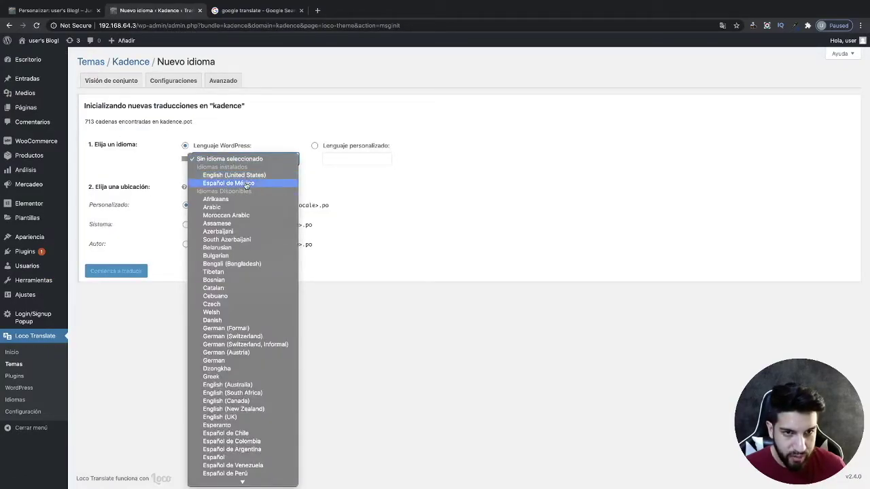
left_click(246, 184)
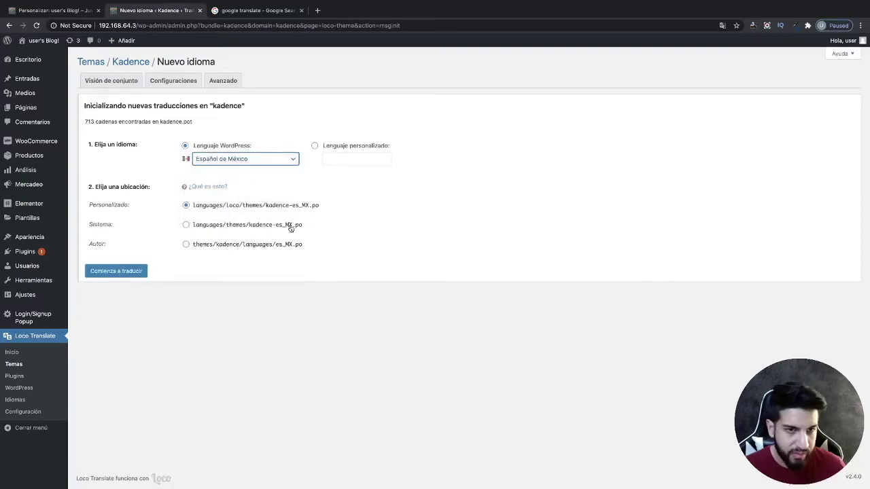
left_click_drag(89, 206, 123, 202)
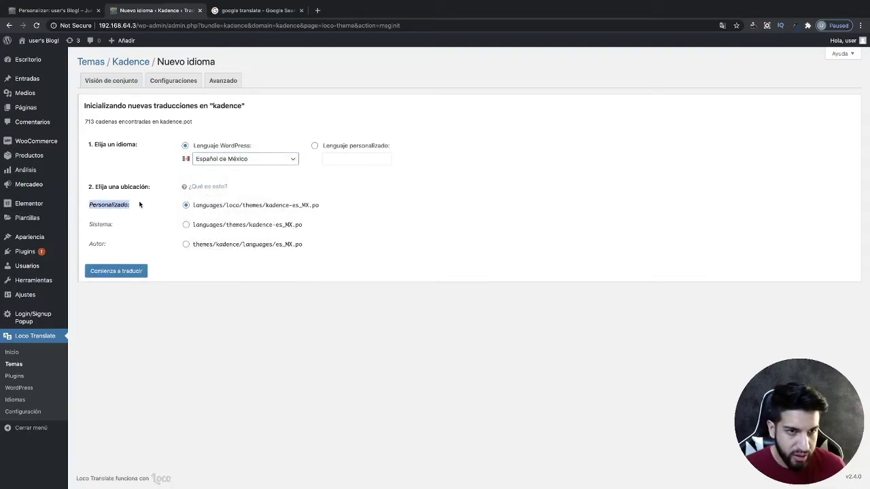
left_click(105, 275)
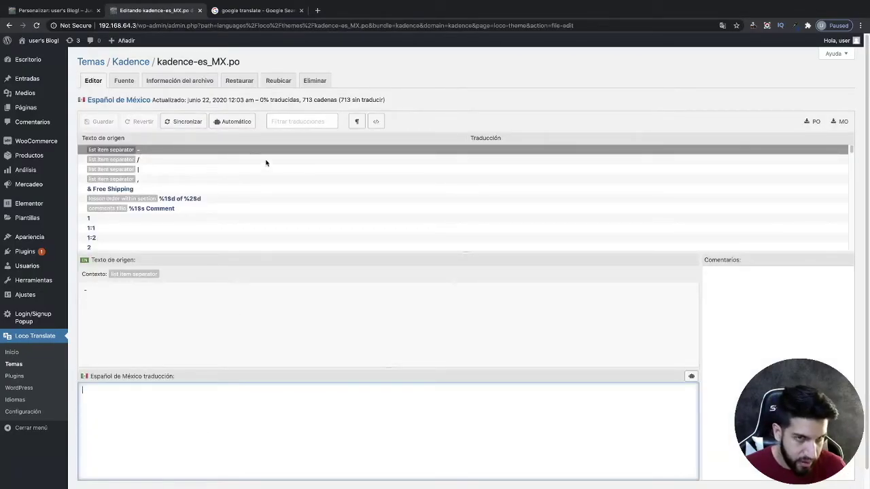
- Filter the Kadence strings by 'head' and open the Header string's empty Spanish translation box
left_click(279, 121)
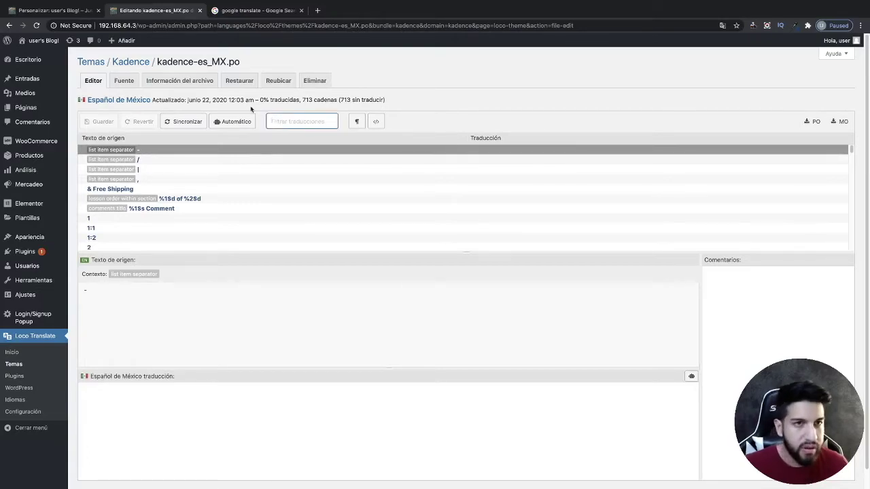
left_click(55, 11)
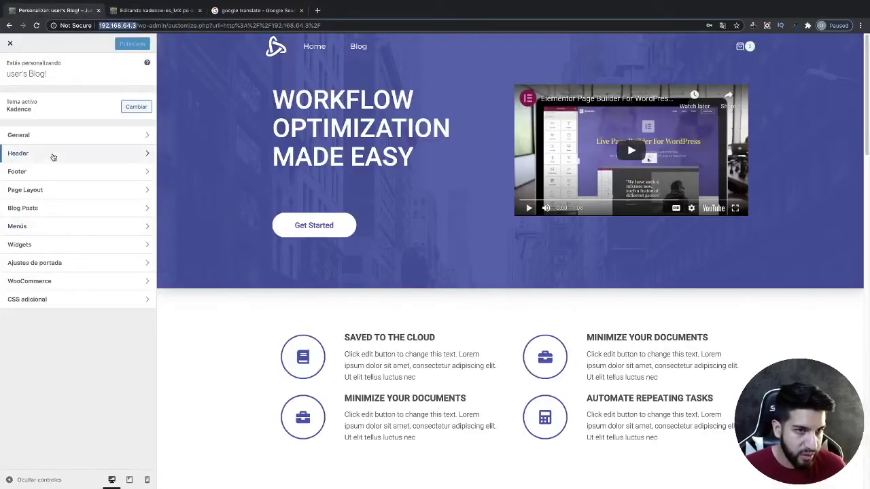
left_click(149, 11)
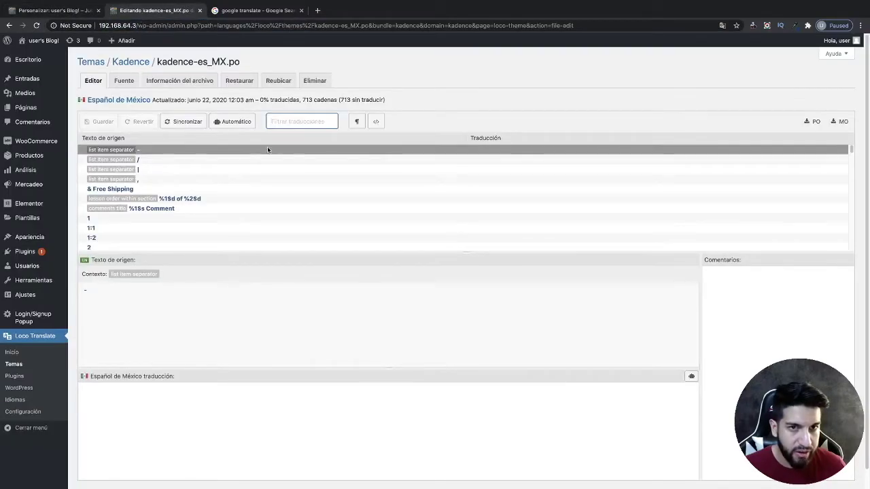
type("header")
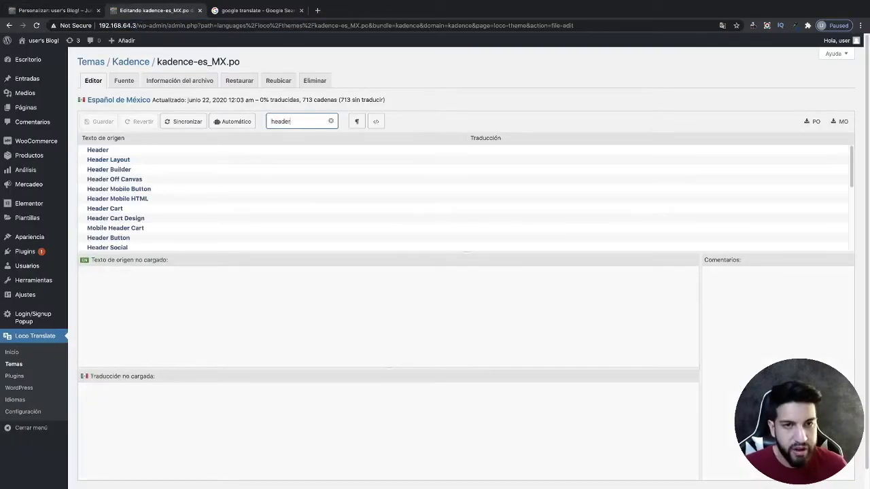
scroll(202, 216, "down", 5)
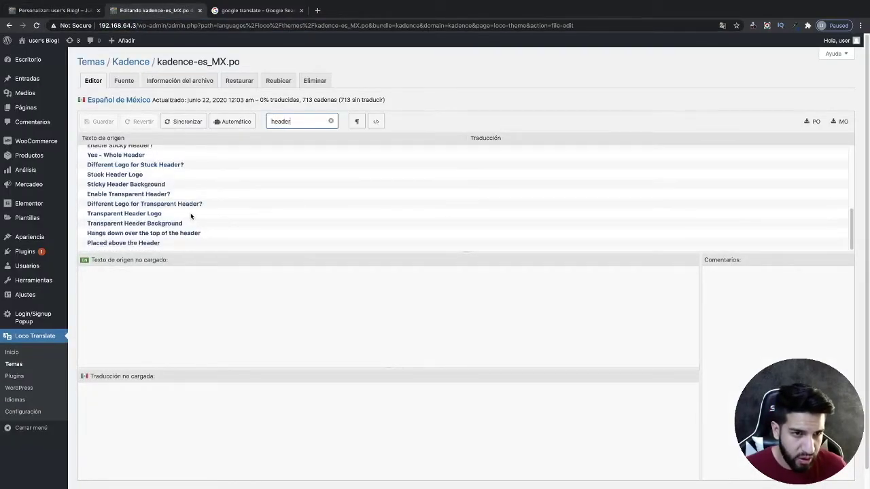
scroll(201, 215, "up", 5)
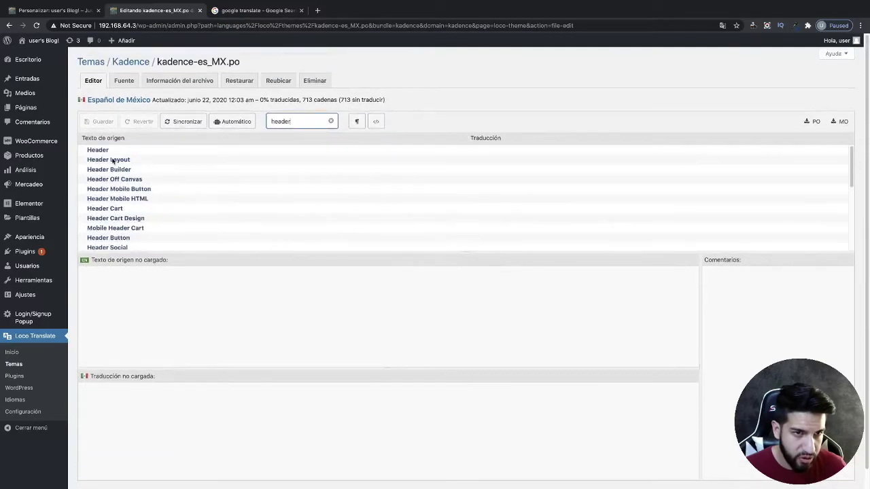
left_click(112, 152)
left_click(171, 408)
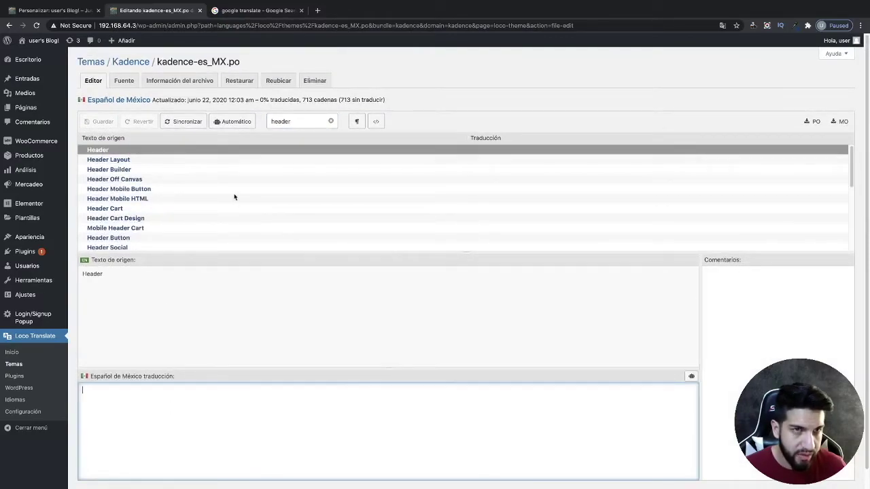
- Translate 'header' in Google Translate and copy 'encabezamiento'
left_click(251, 10)
left_click(142, 140)
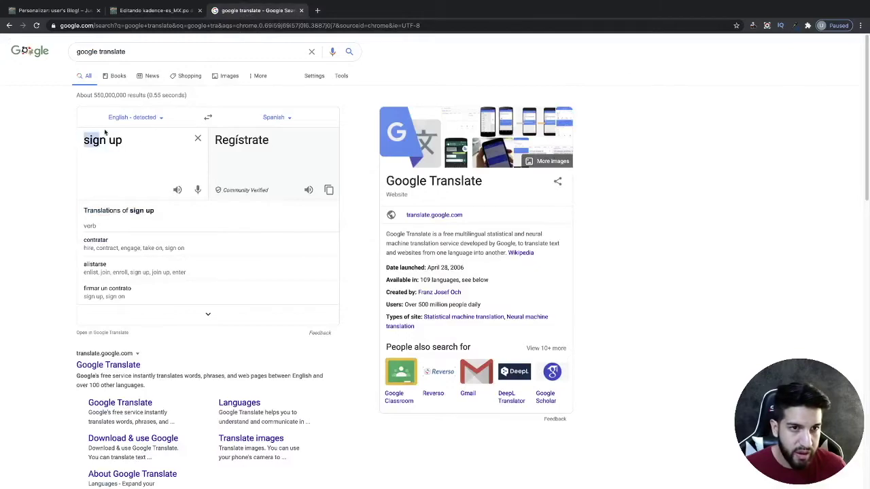
left_click_drag(141, 140, 33, 136)
key("BackSpace")
type("header")
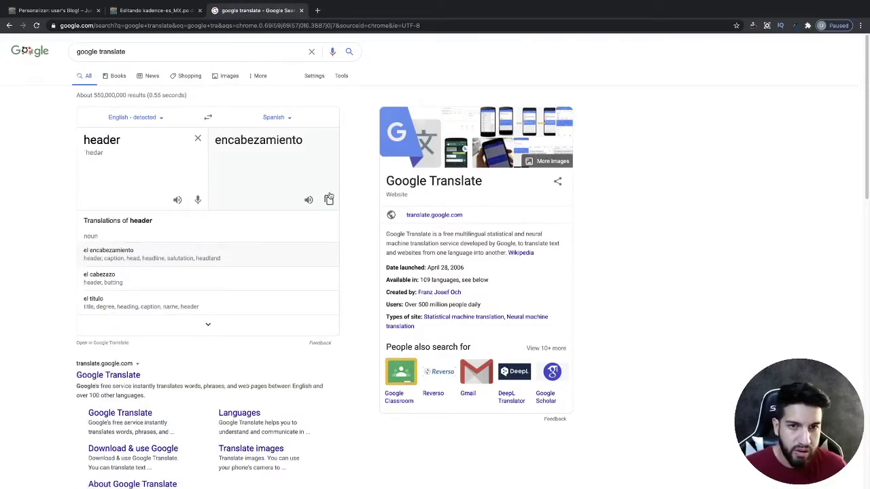
left_click(328, 200)
- Paste 'encabezamiento' as the Header translation and save the file with Ctrl+S
left_click(43, 9)
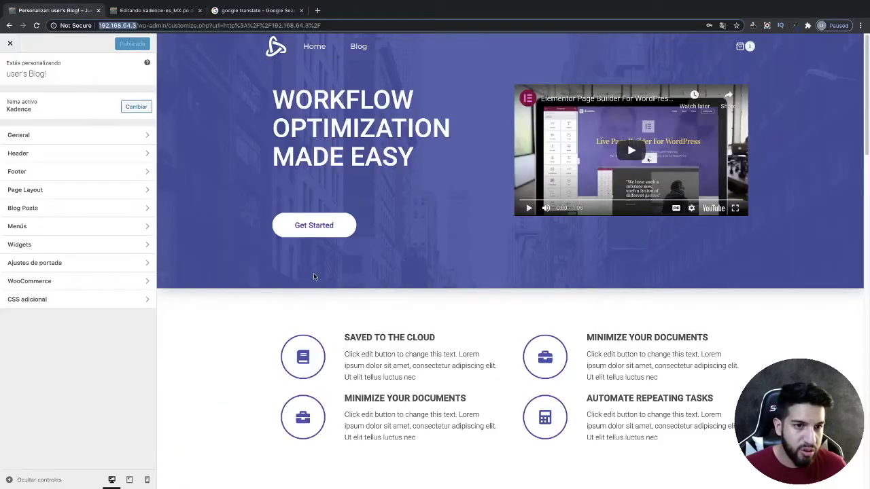
left_click(144, 10)
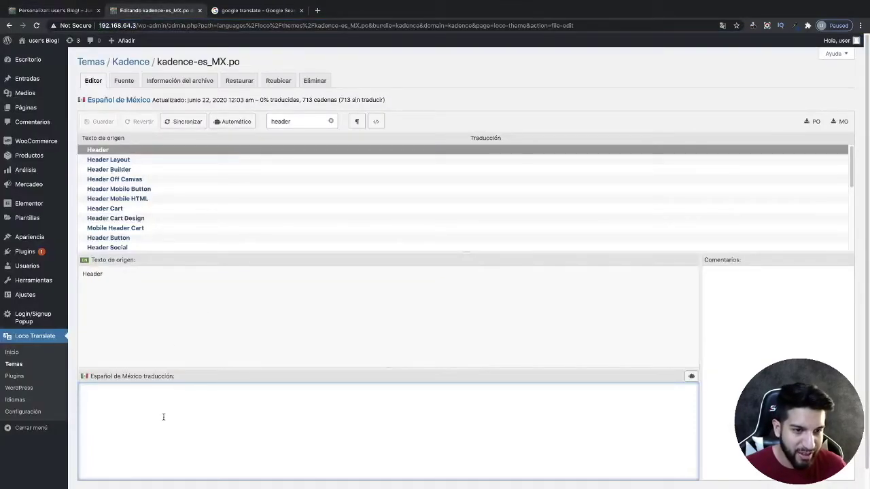
key("ctrl+v")
scroll(306, 350, "down", 1)
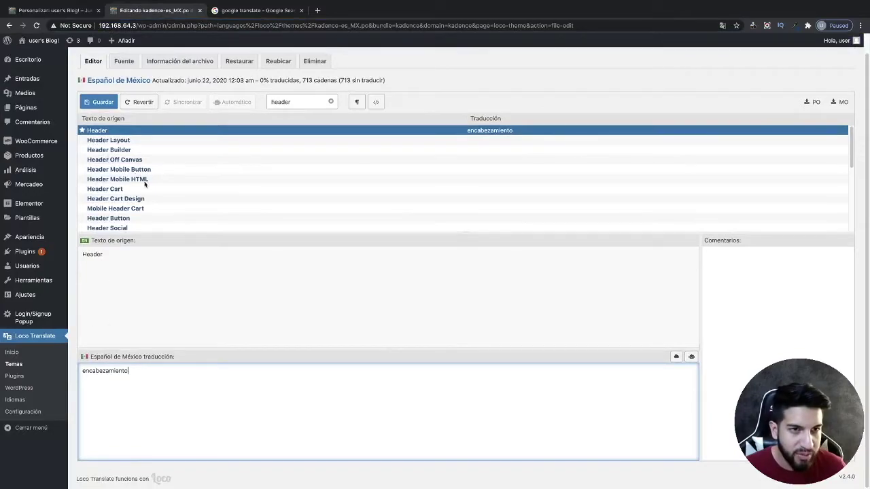
scroll(144, 183, "up", 1)
key("ctrl+s")
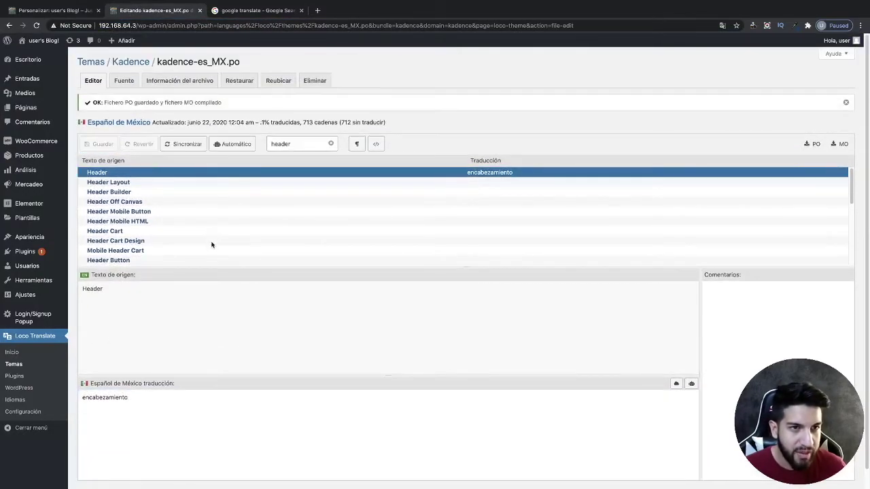
- Reload the Customizer to show the Header panel as encabezamiento
left_click(53, 11)
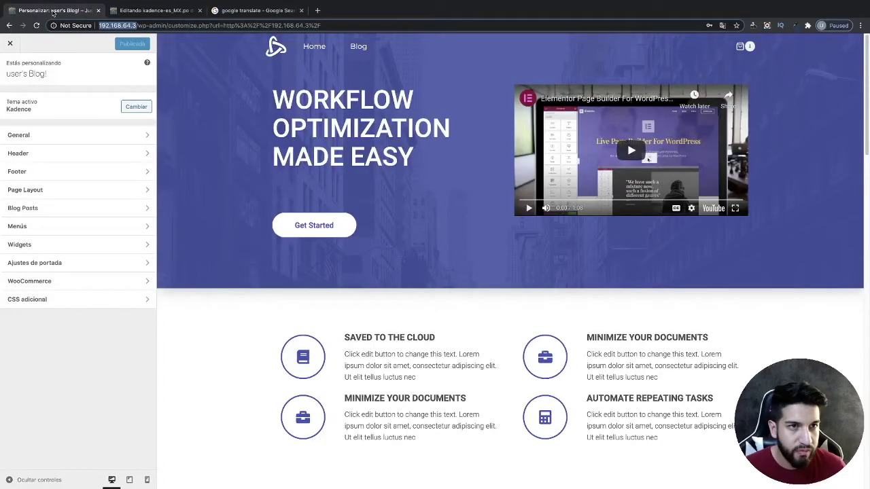
left_click(36, 25)
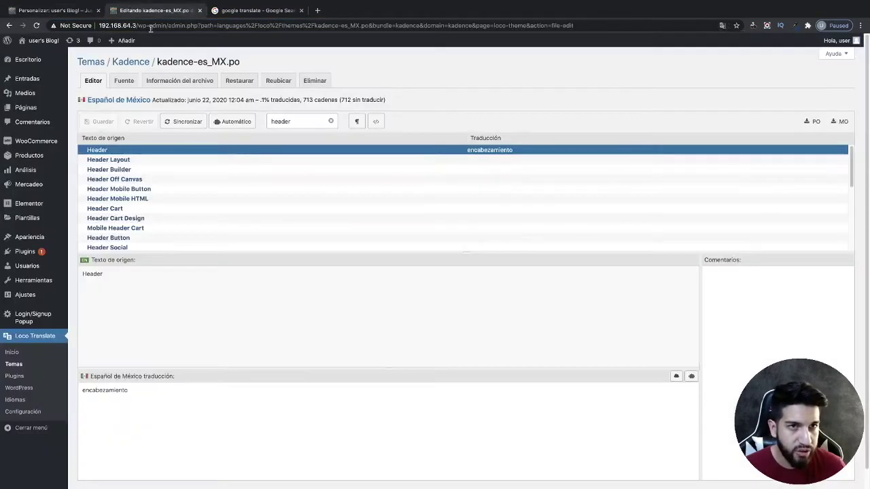
left_click(153, 11)
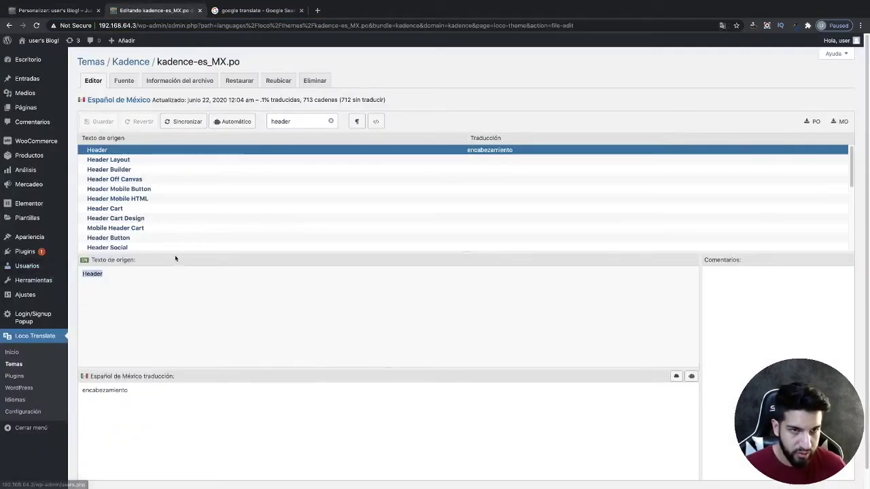
- Filter by 'foot', open the Footer string and copy 'pie de página' from Google Translate
double_click(268, 117)
type("foot")
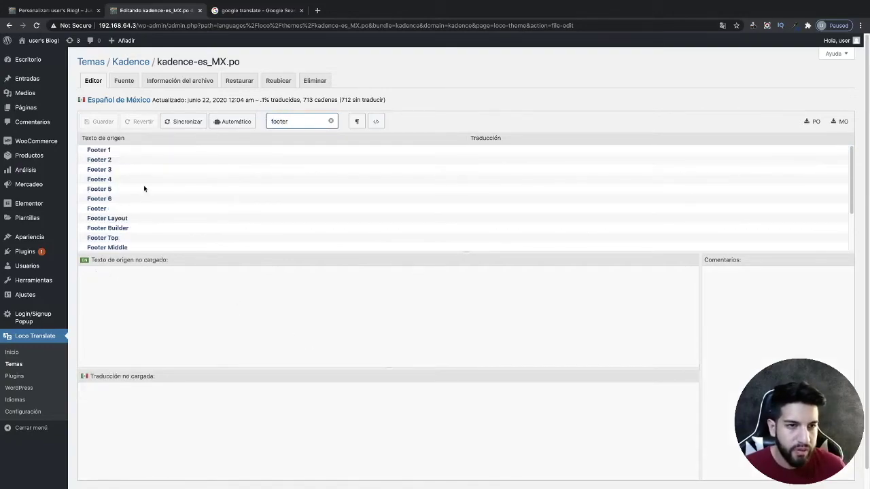
left_click(104, 211)
left_click(157, 400)
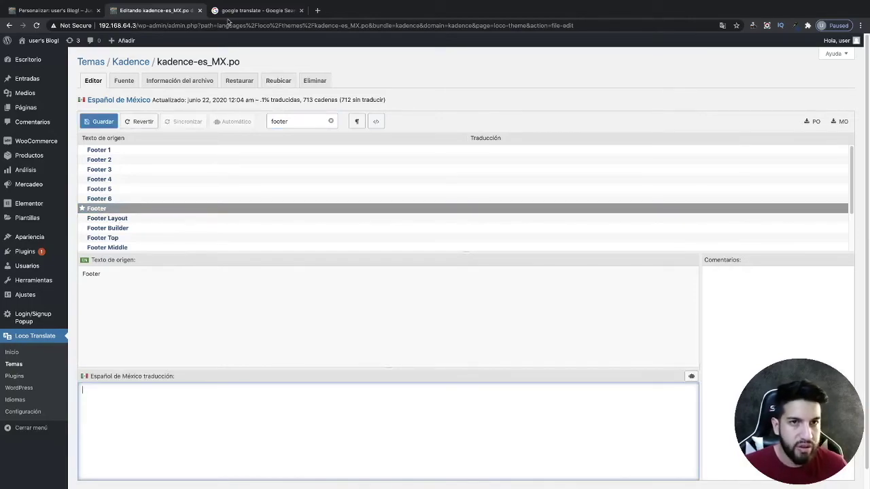
key("ctrl+Tab")
double_click(127, 141)
type("footer")
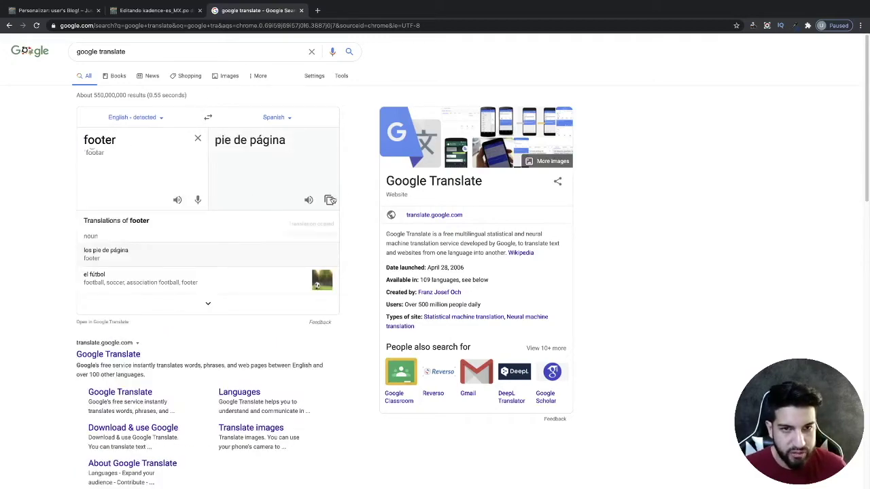
left_click(330, 198)
- Paste 'pie de página' as the Footer translation, save with Guardar, and reload the Customizer
left_click(124, 17)
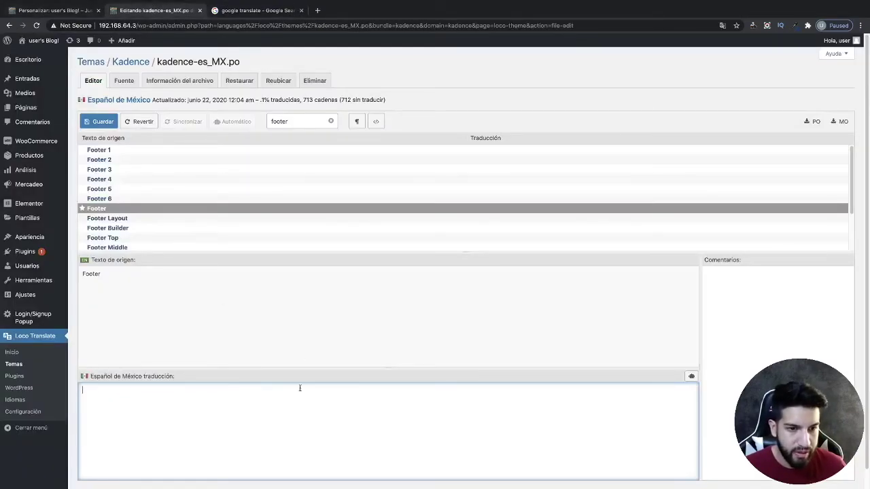
key("ctrl+v")
scroll(217, 292, "down", 1)
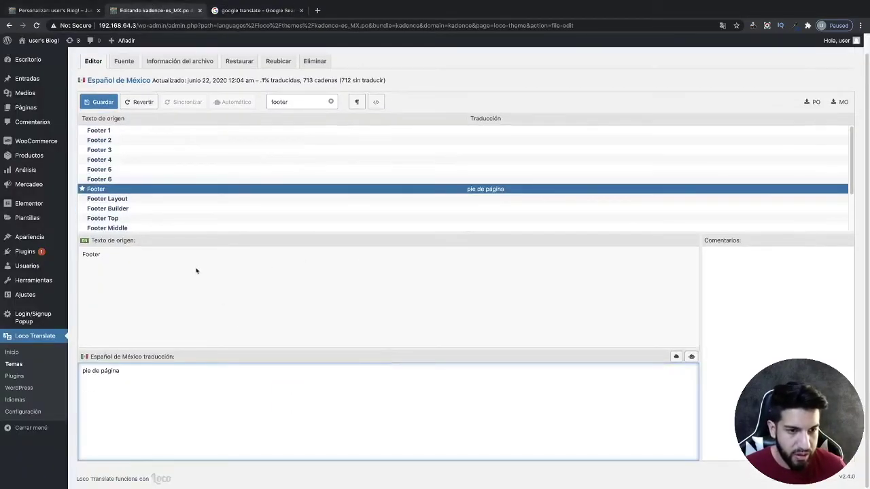
left_click(103, 105)
left_click(47, 10)
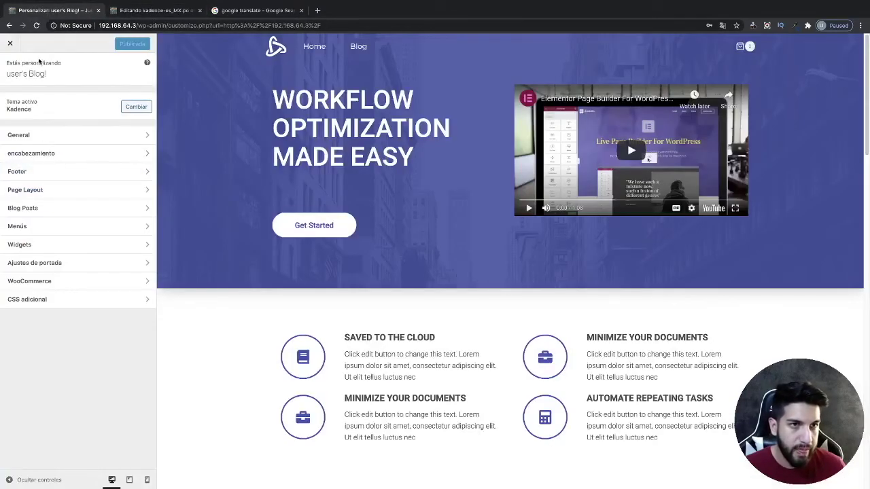
left_click(36, 26)
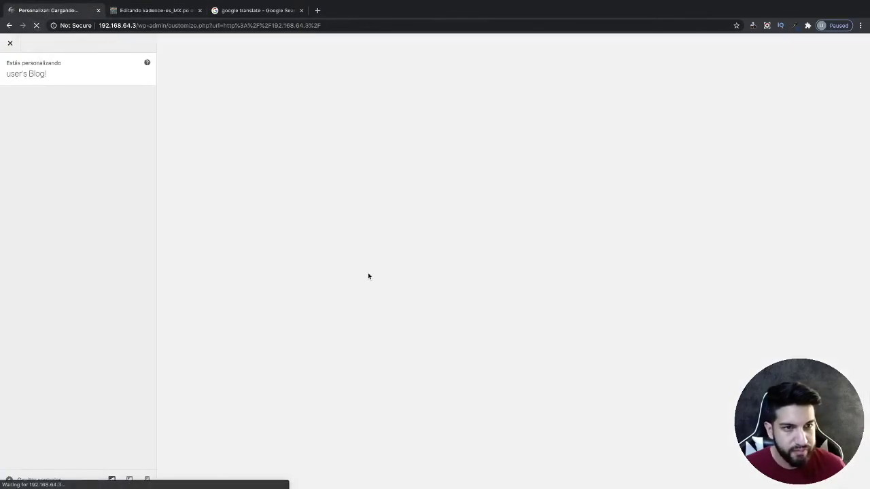